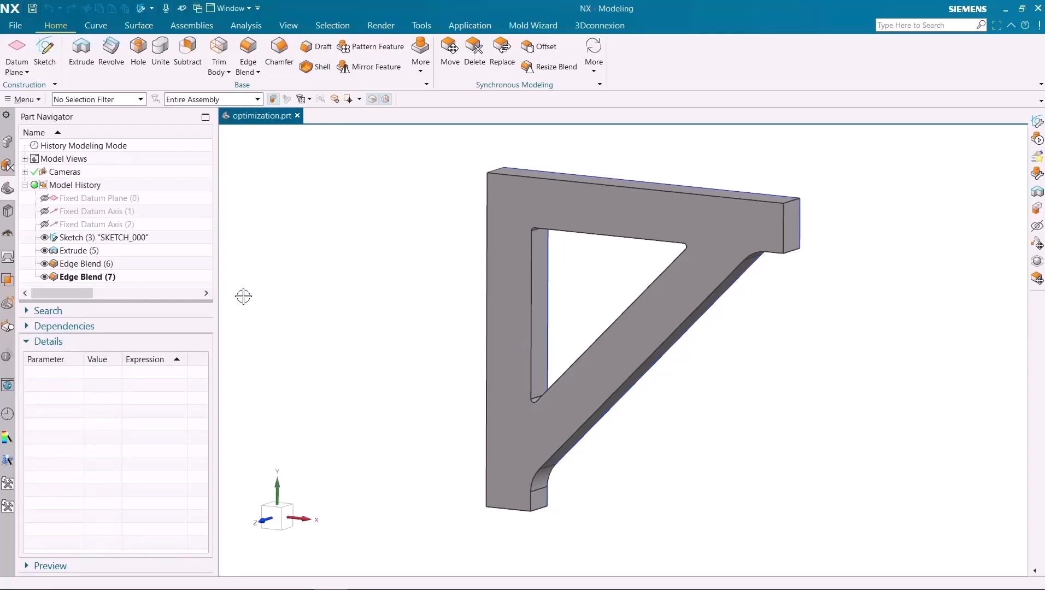
- Examine the bracket sketch's driving dimensions and the limits of the extrude feature without changing them
double_click(139, 237)
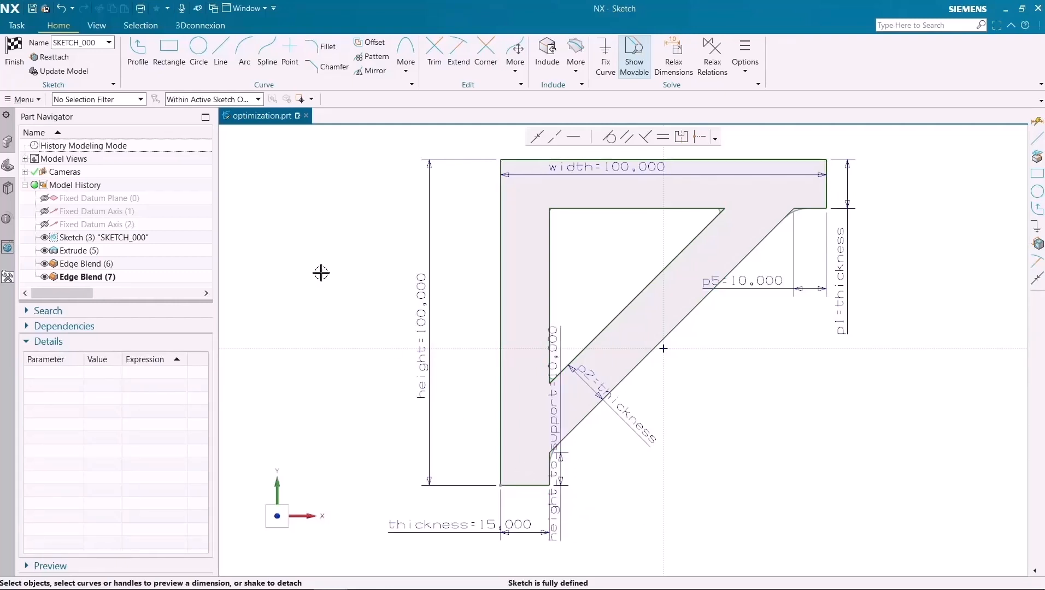
click(10, 57)
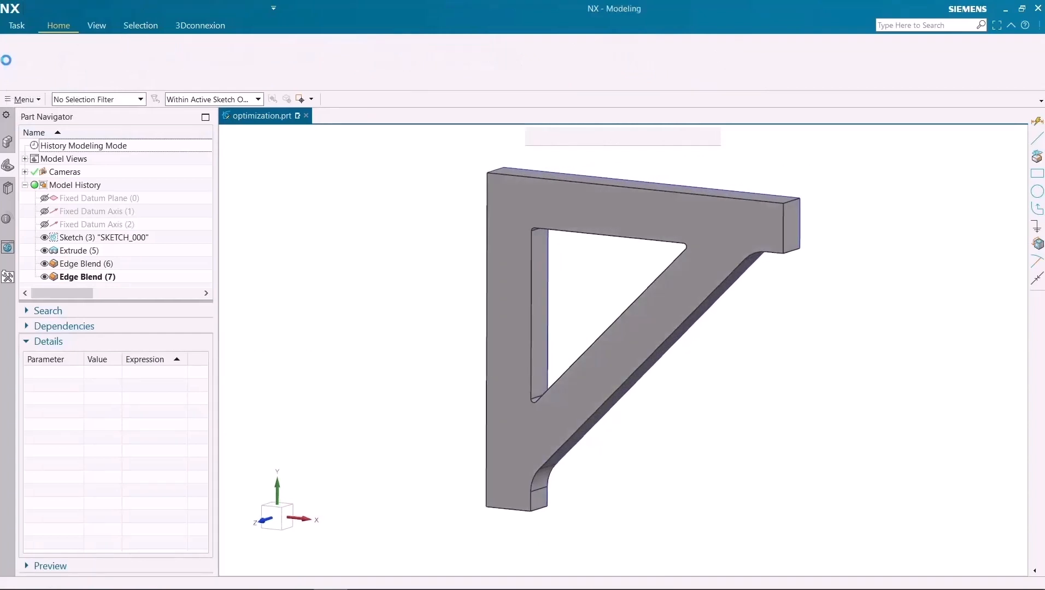
double_click(90, 250)
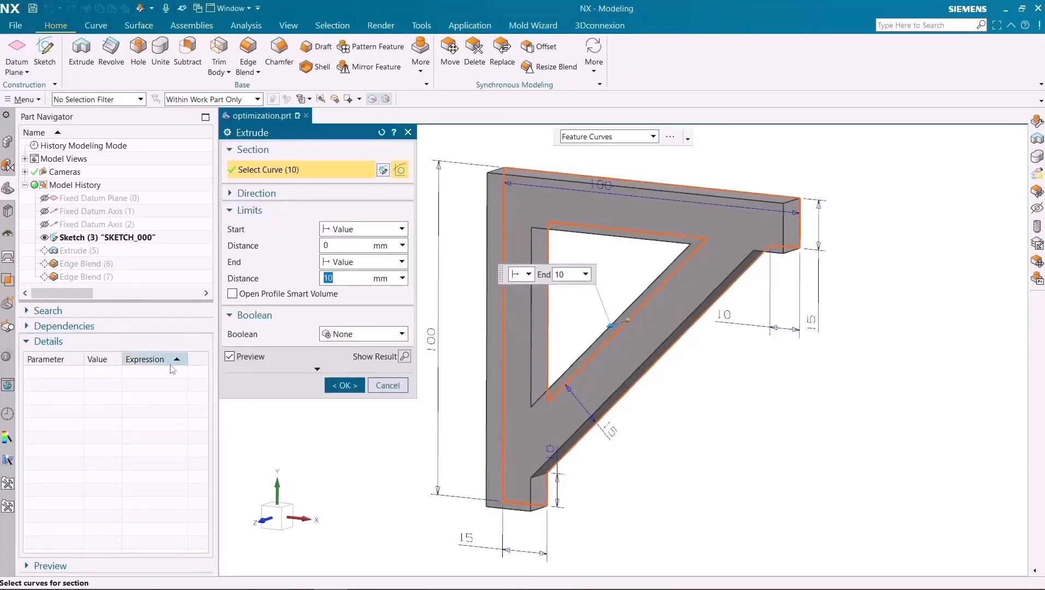
click(376, 393)
click(113, 254)
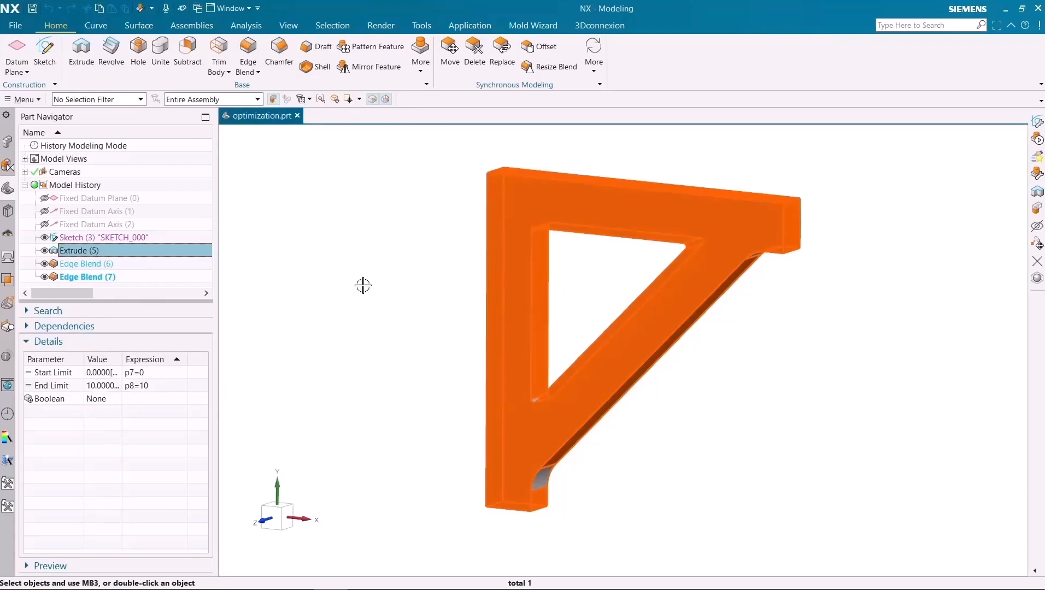
- Switch to Pre/Post and create the Simcenter Nastran FEM optimization_fem1.fem from the bracket part, including an idealized part
click(464, 26)
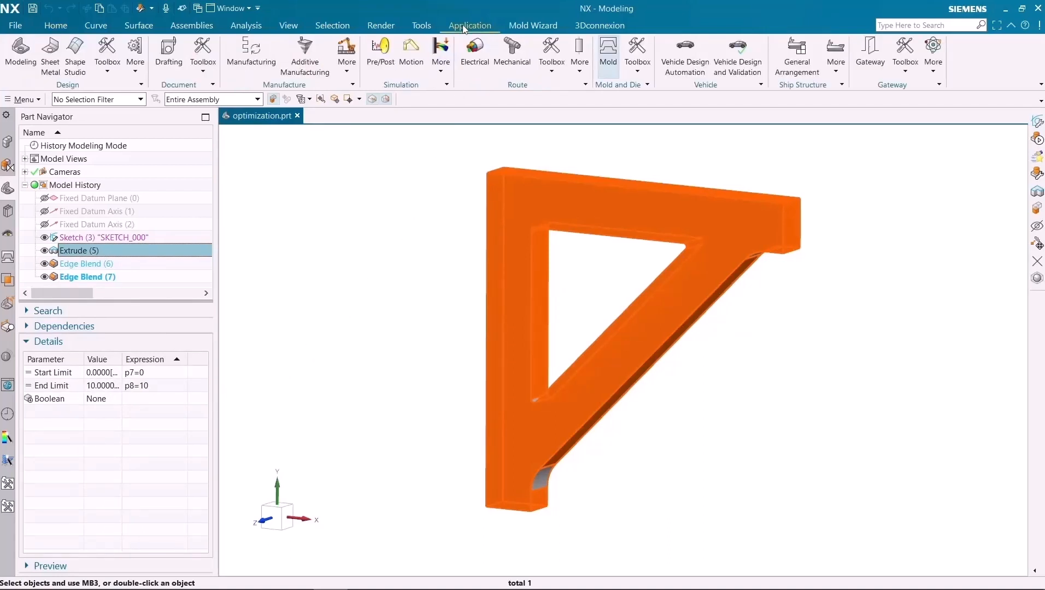
click(383, 47)
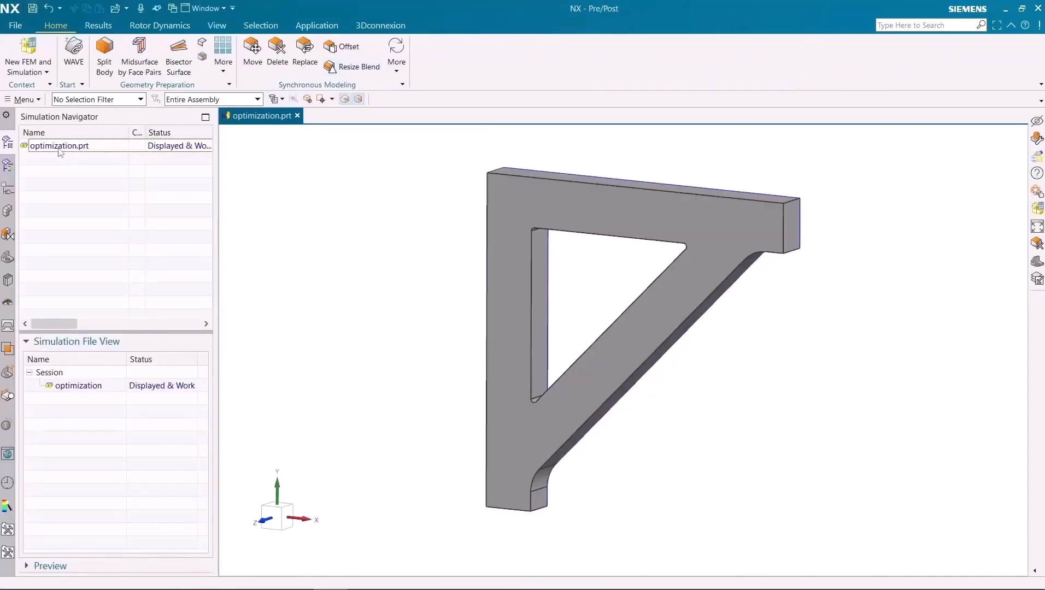
right_click(59, 147)
click(66, 156)
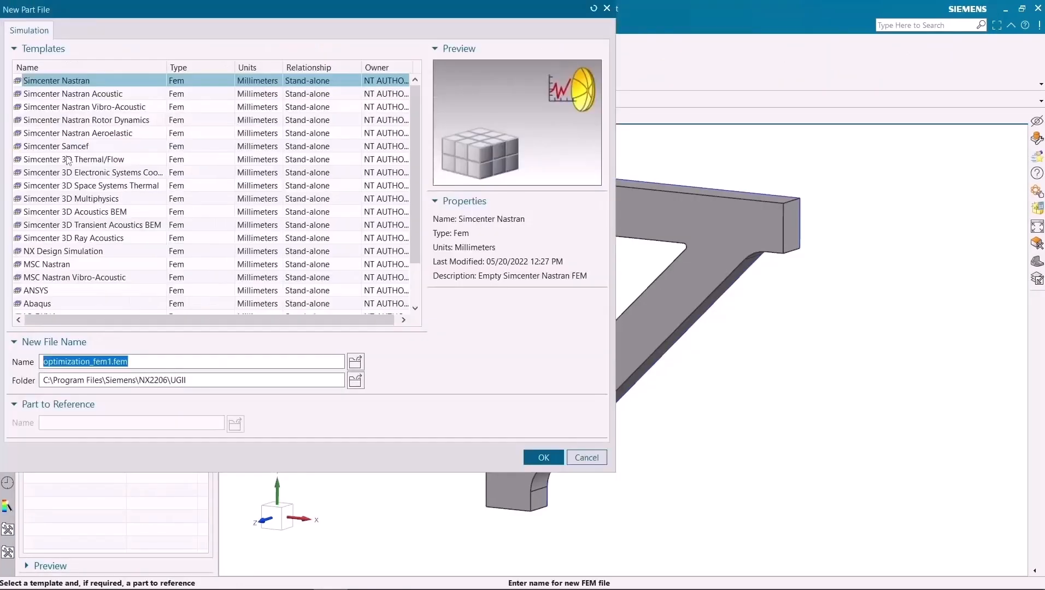
click(544, 459)
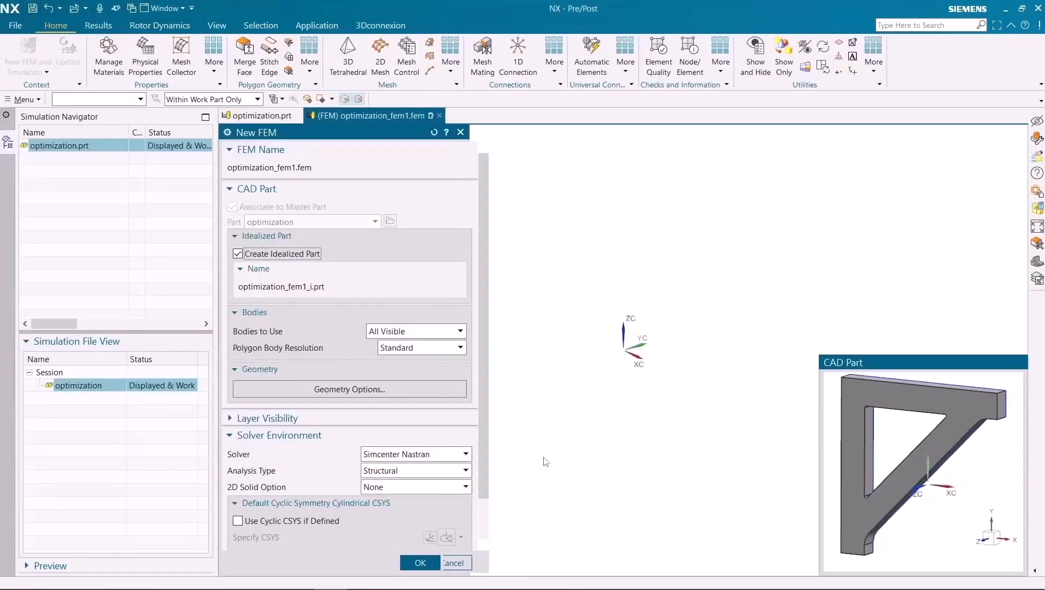
click(420, 562)
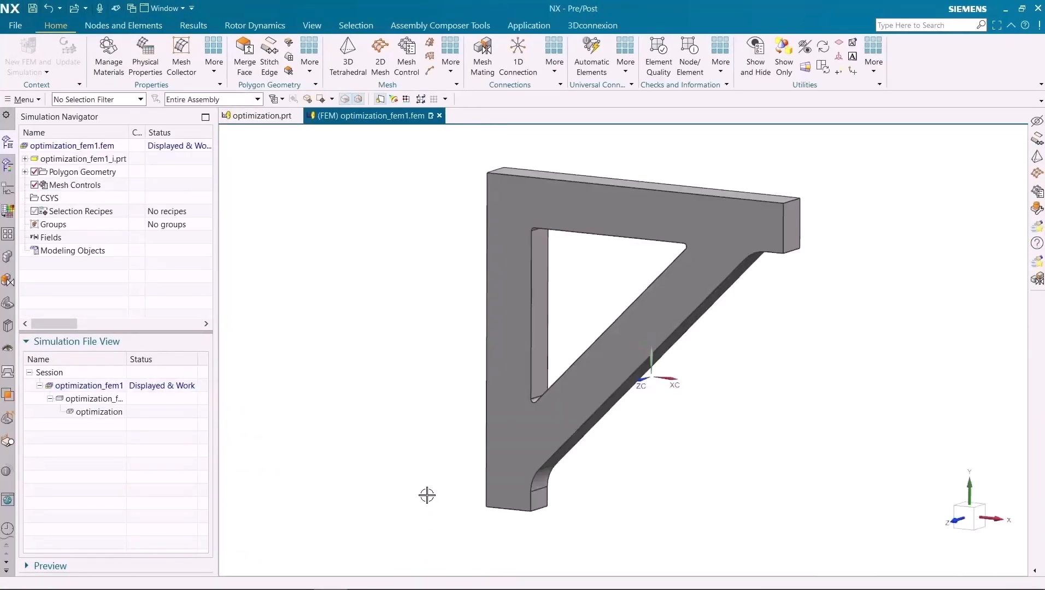
- Mesh the bracket body with CTETRA(10) tetrahedral elements at a 4 mm element size
click(342, 64)
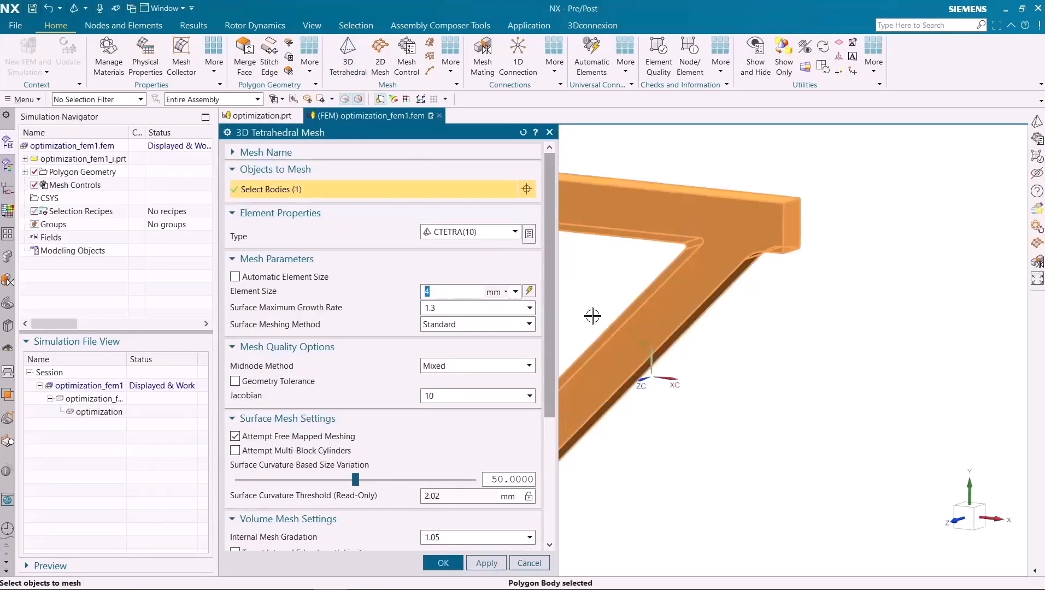
click(444, 562)
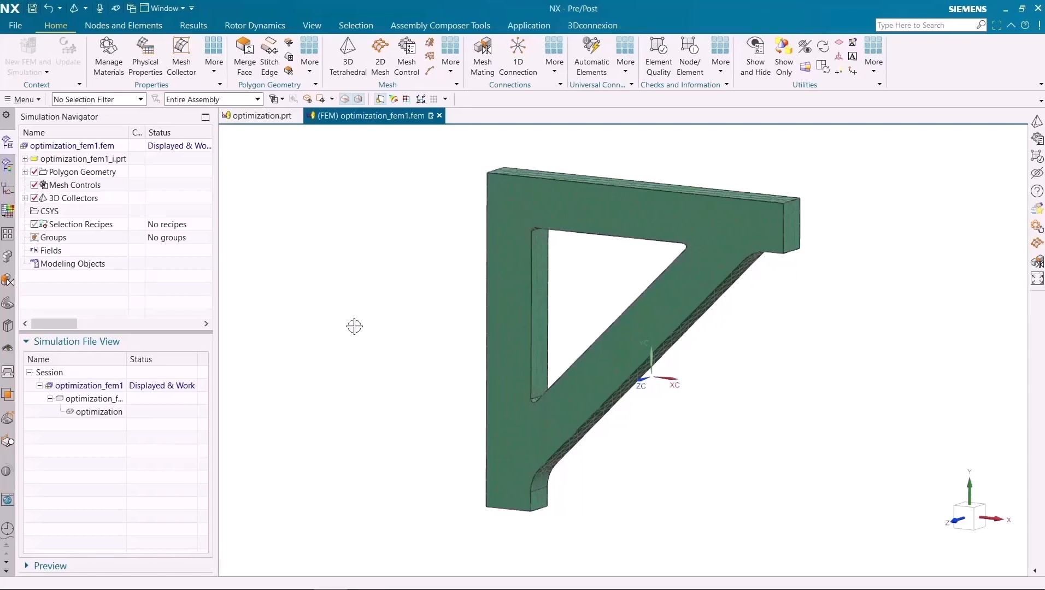
- Create the Simcenter Nastran simulation optimization_fem1_sim1.sim from the FEM, with a SOL 101 Linear Statics solution named Solution 1
right_click(91, 148)
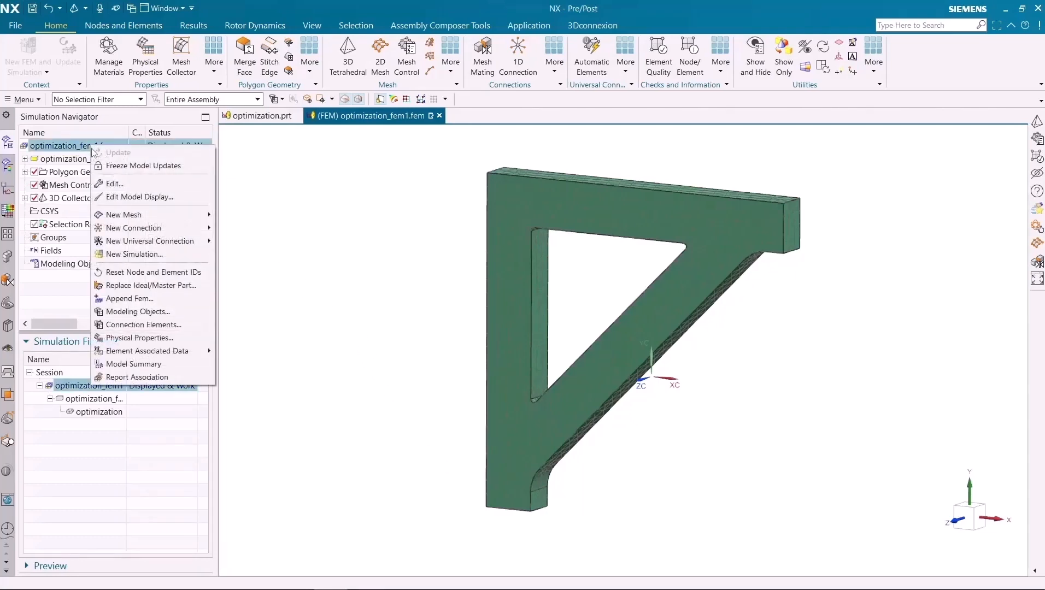
click(120, 257)
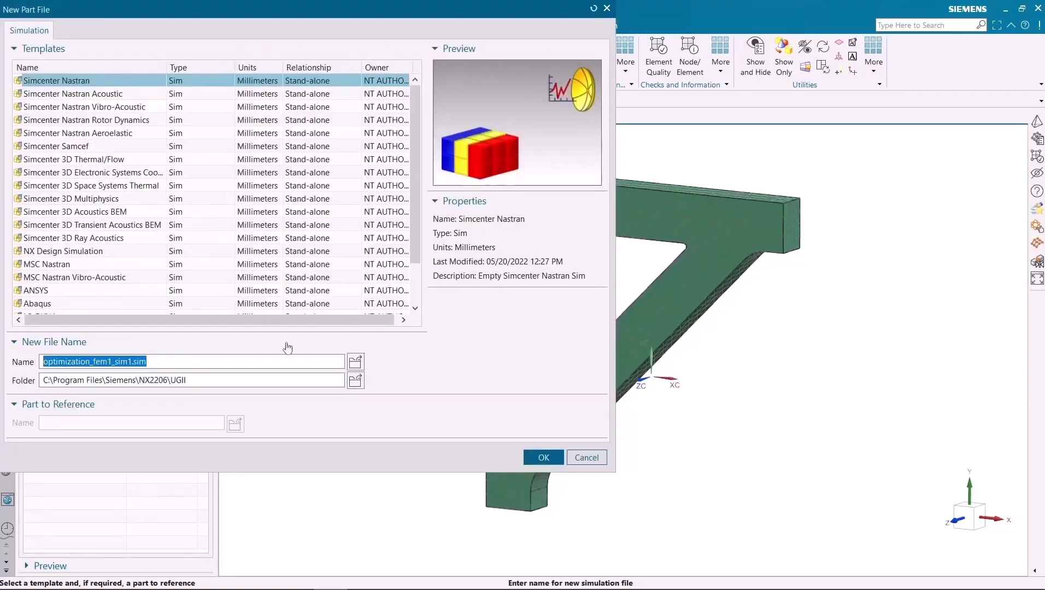
click(540, 457)
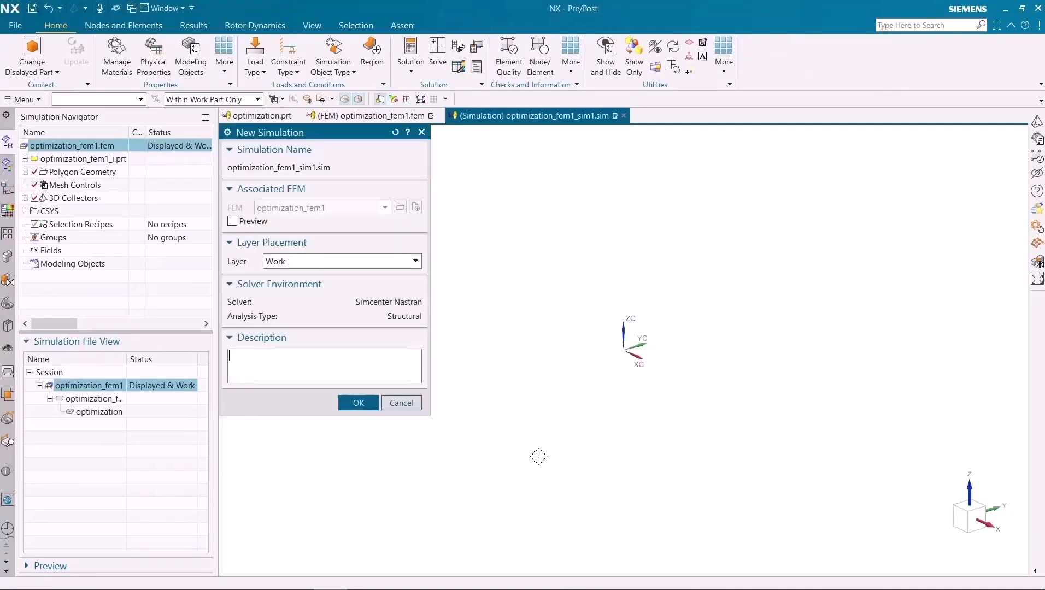
click(354, 403)
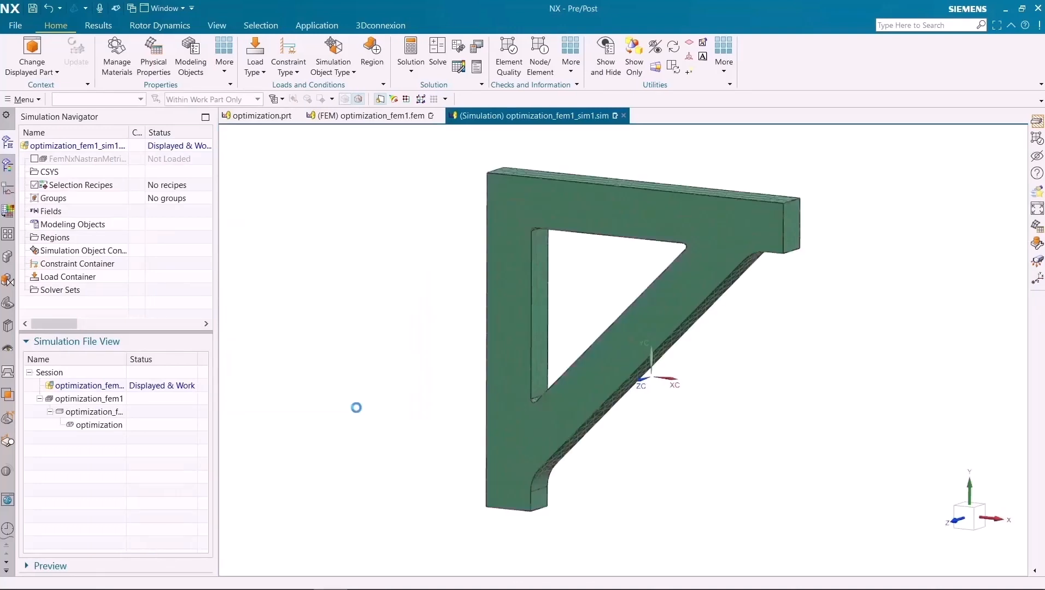
click(407, 267)
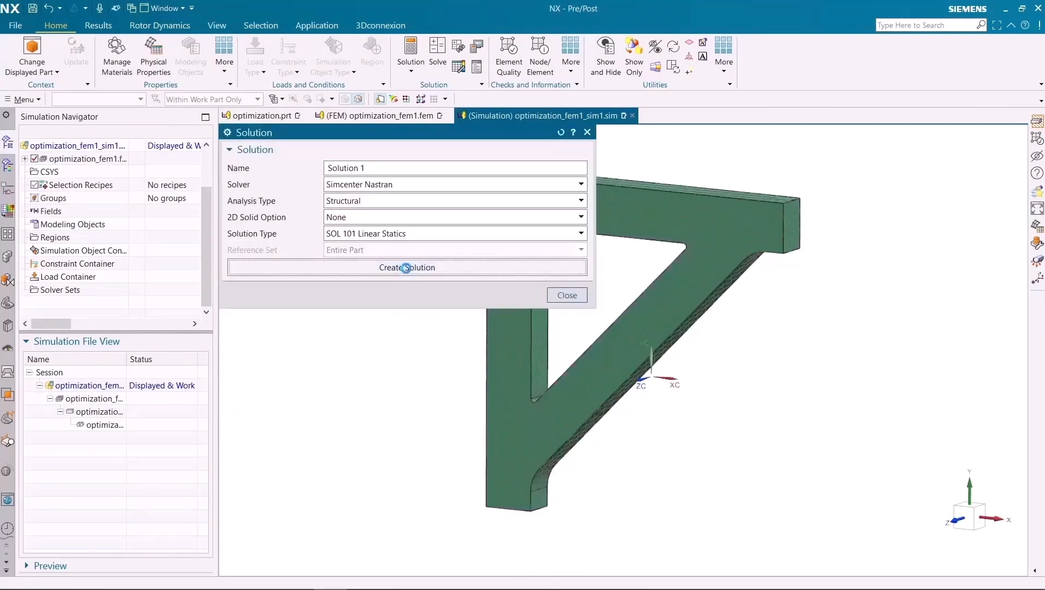
click(500, 563)
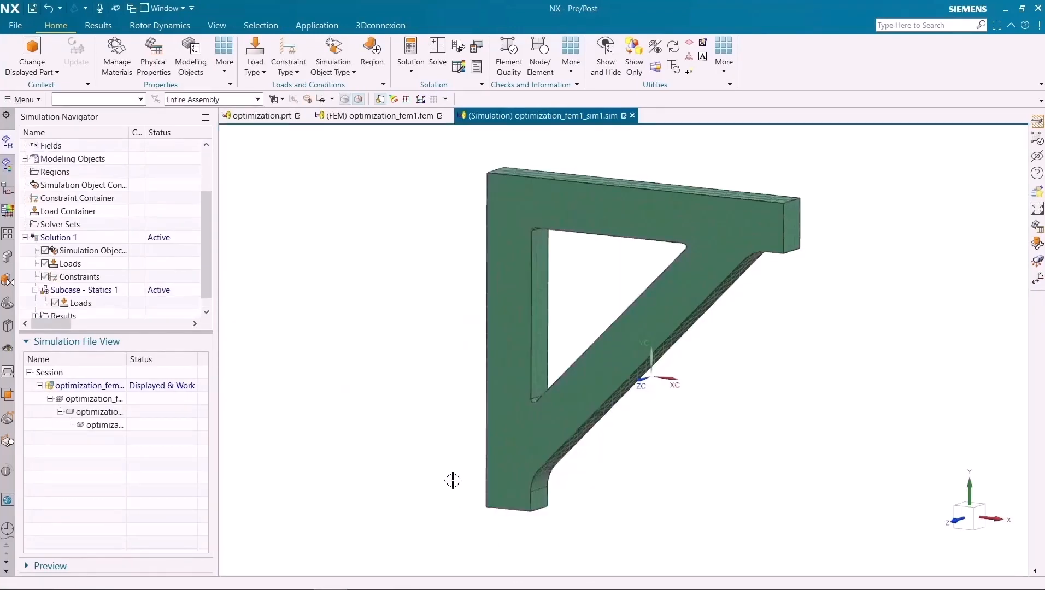
- Apply a fixed constraint to the bracket's long vertical back face
middle_drag(425, 409, 448, 403)
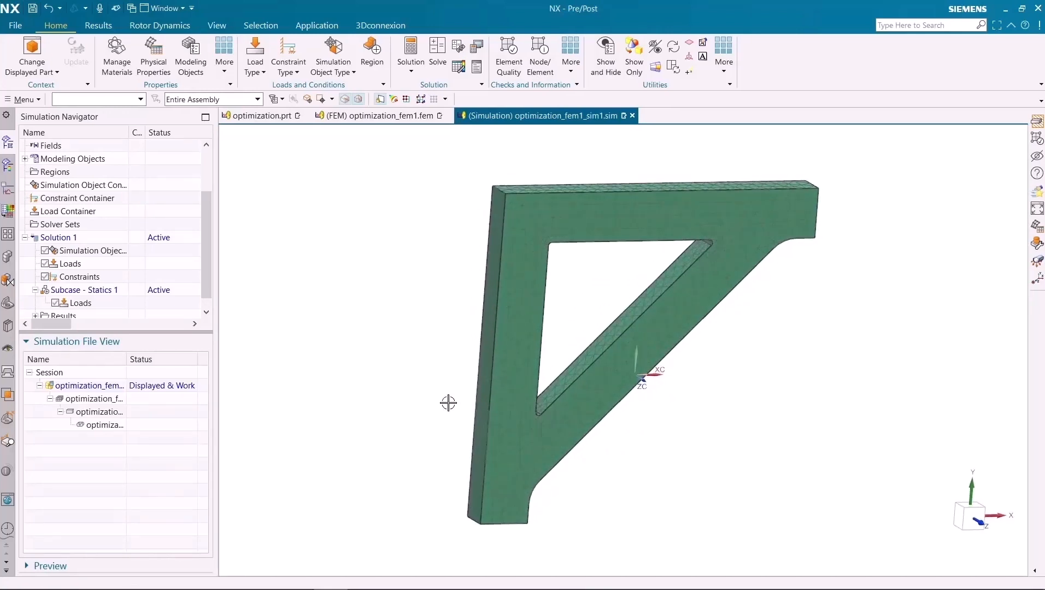
click(290, 64)
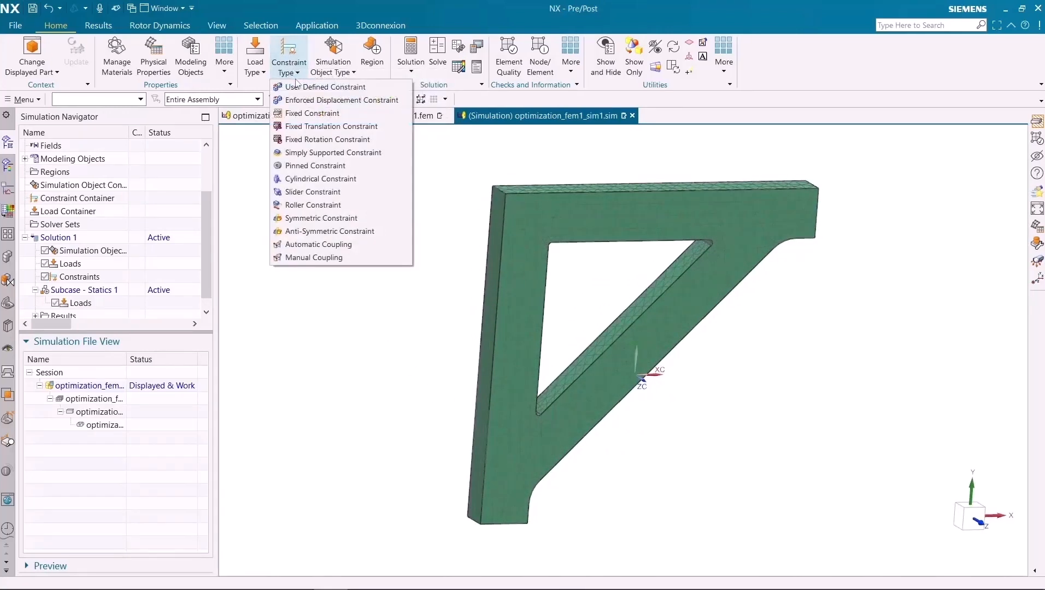
click(328, 113)
click(489, 270)
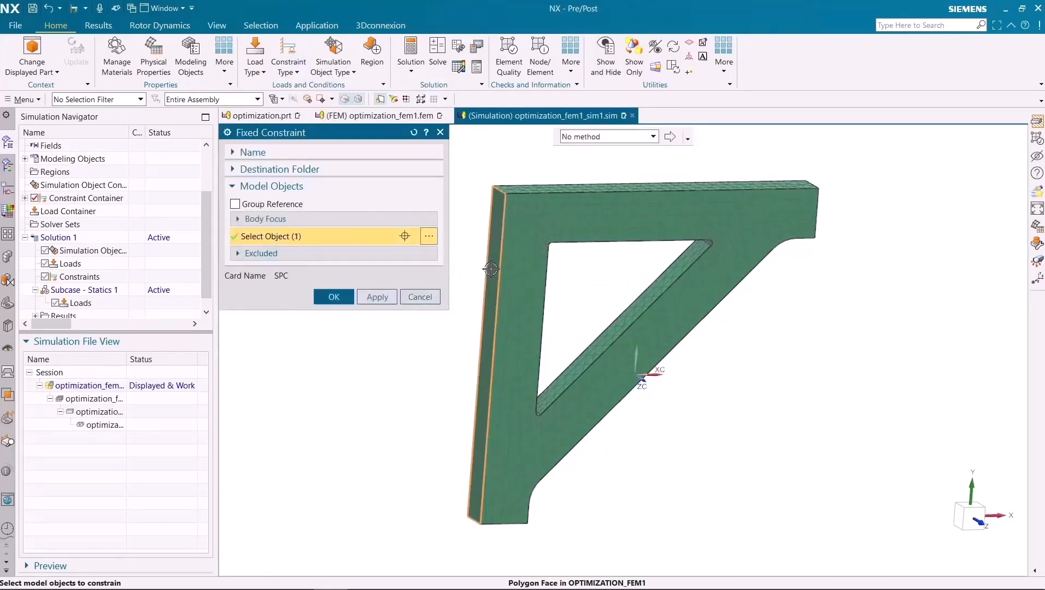
click(334, 313)
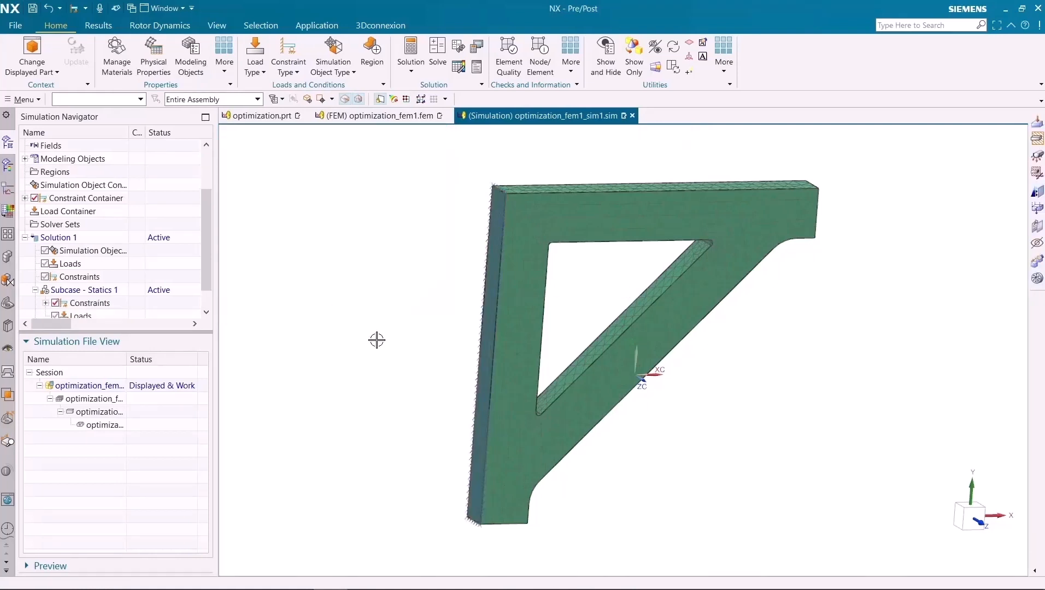
- Apply a 1e5 N force to the bracket's top face, directed along the -YC axis
click(256, 65)
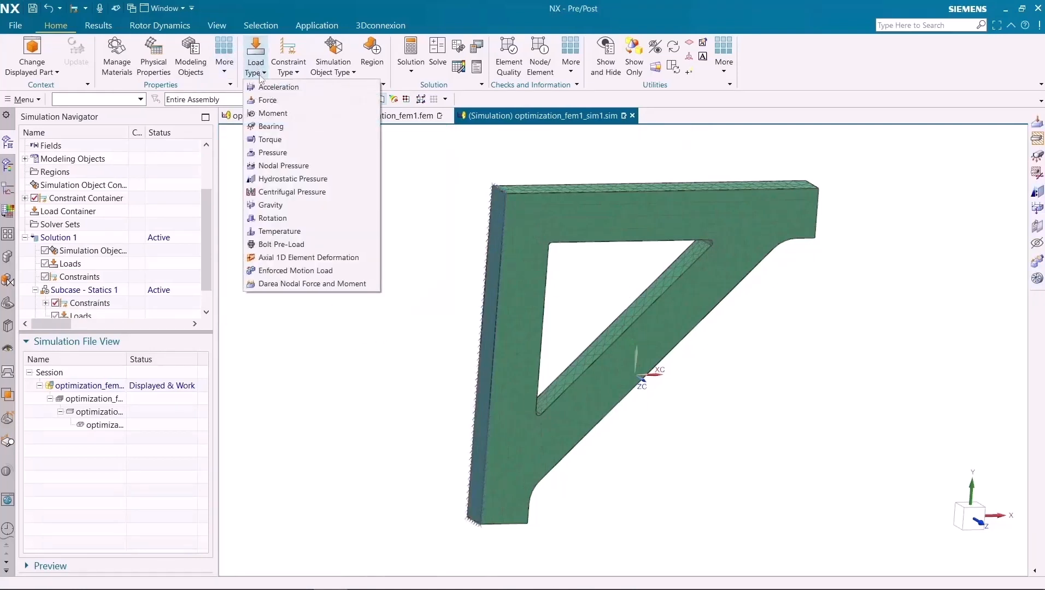
click(262, 101)
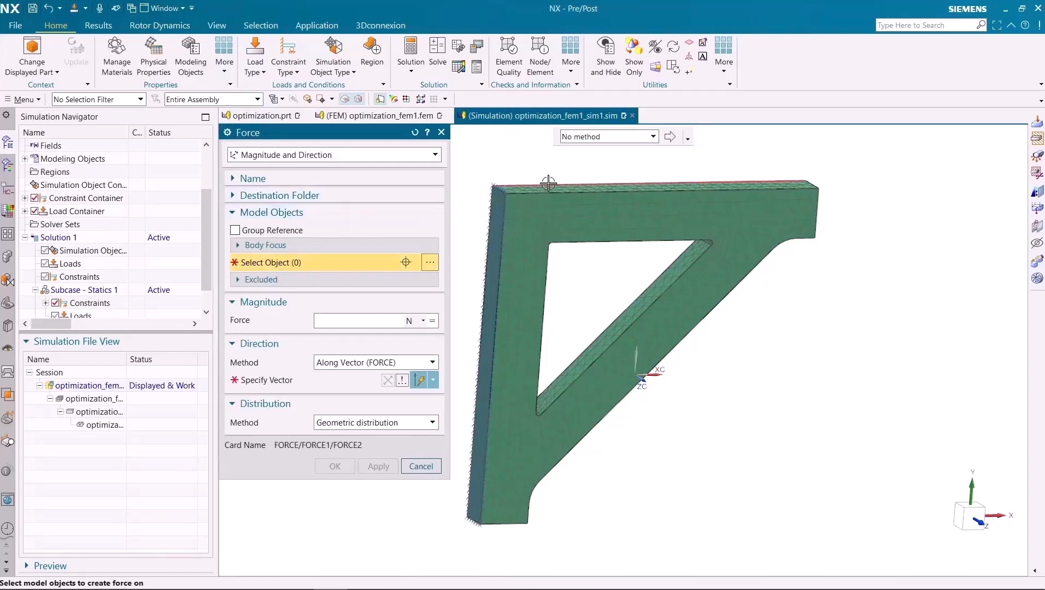
click(546, 188)
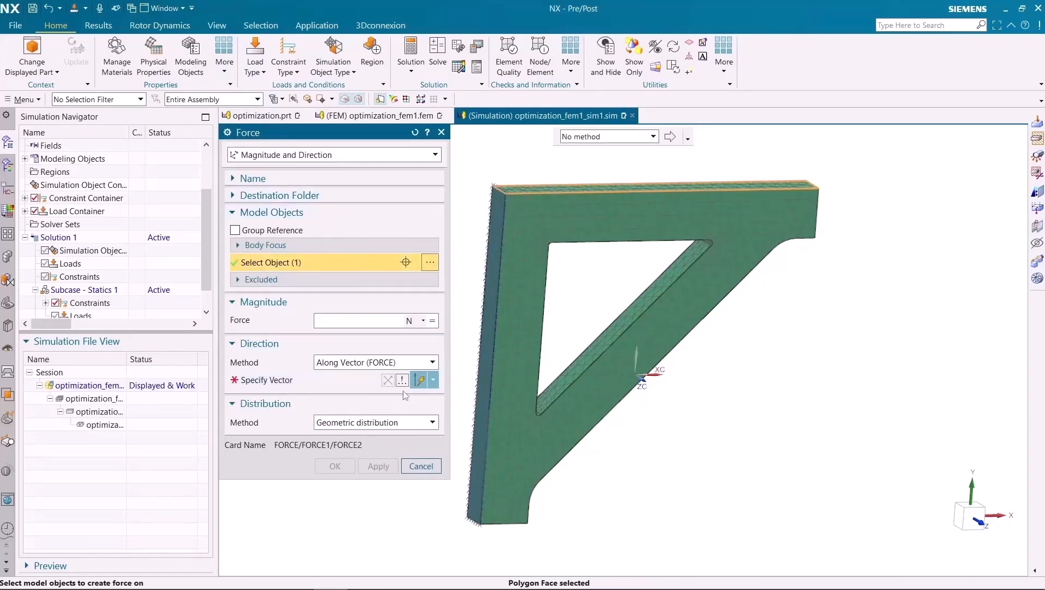
click(432, 382)
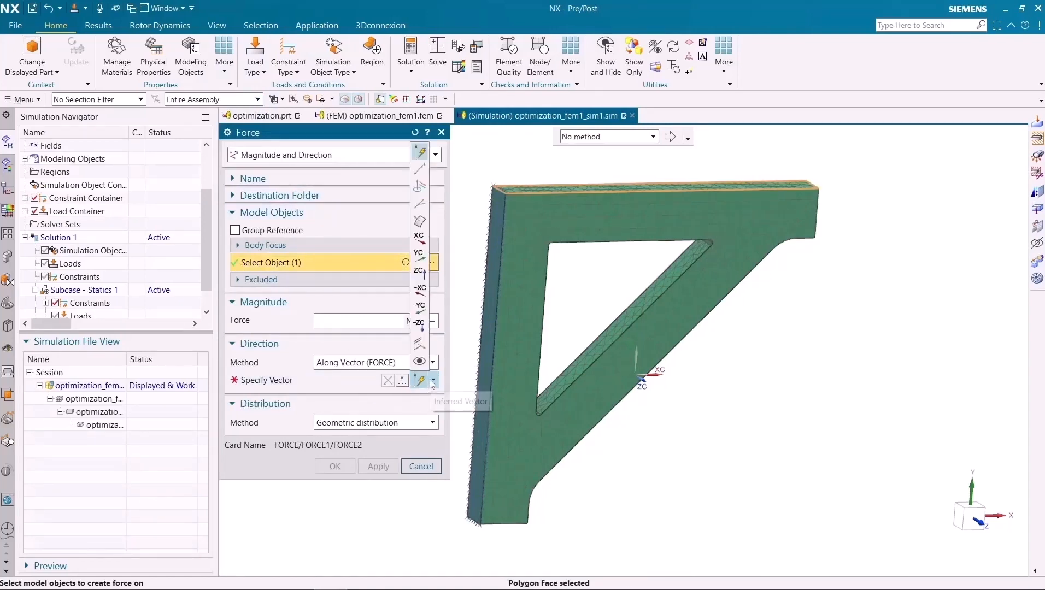
click(424, 316)
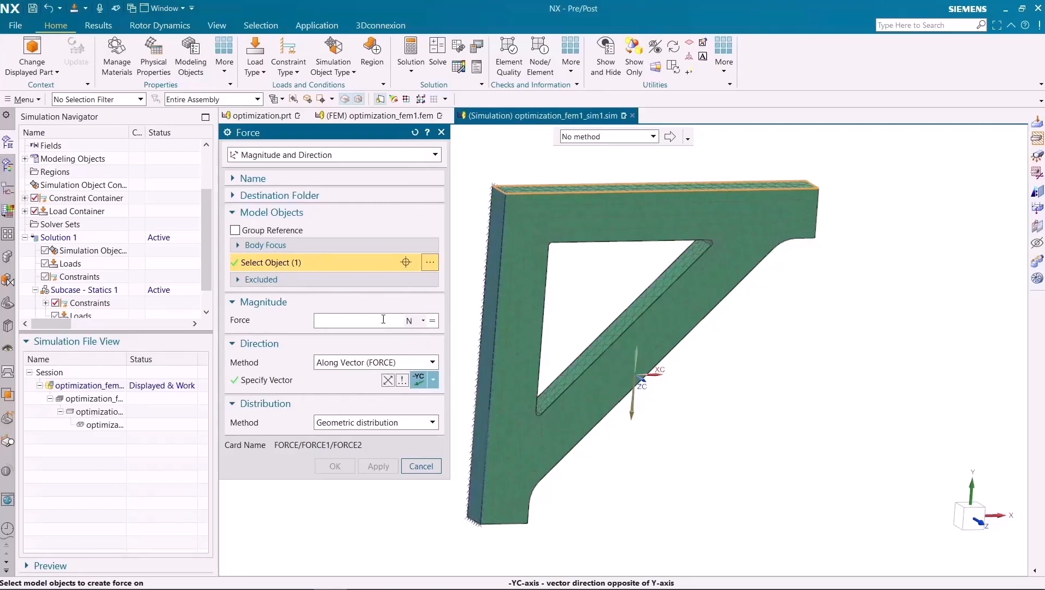
text(1)
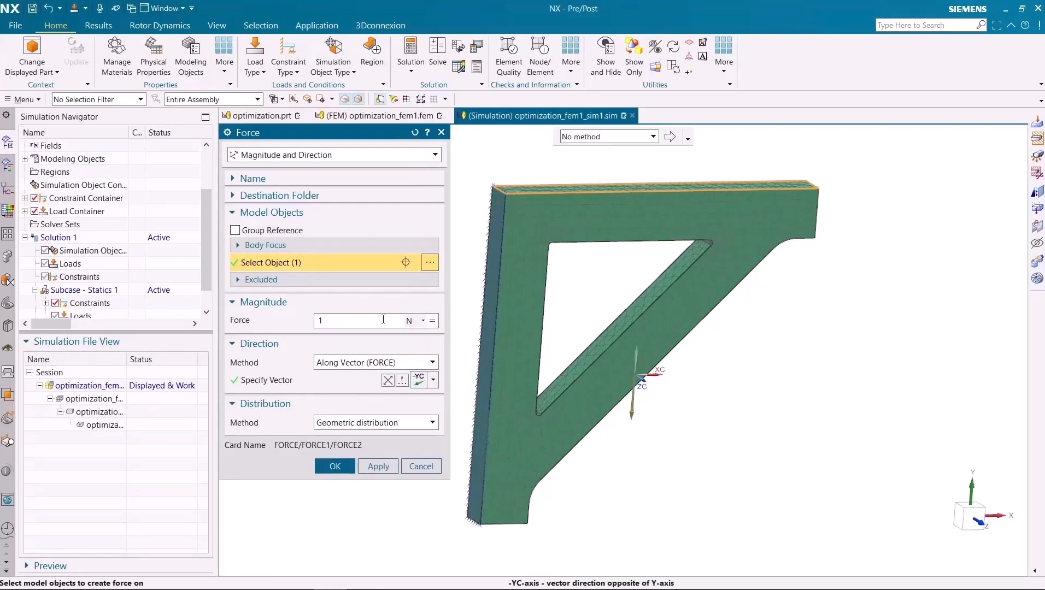
text(e5)
click(334, 466)
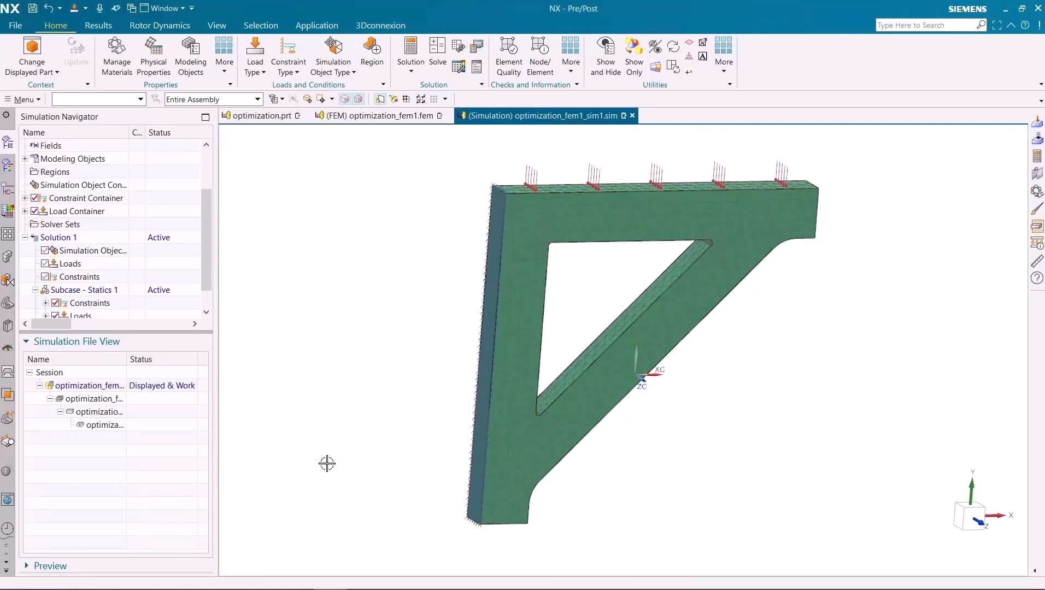
- Solve Solution 1 with the model setup check on, then close the solver monitor, job monitor and information windows
right_click(83, 239)
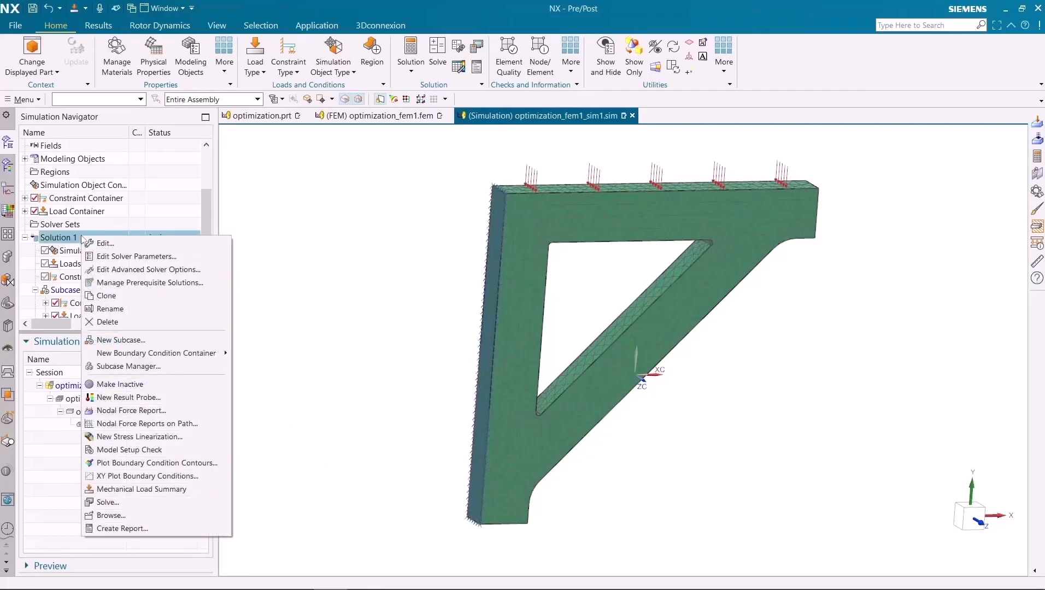
click(108, 502)
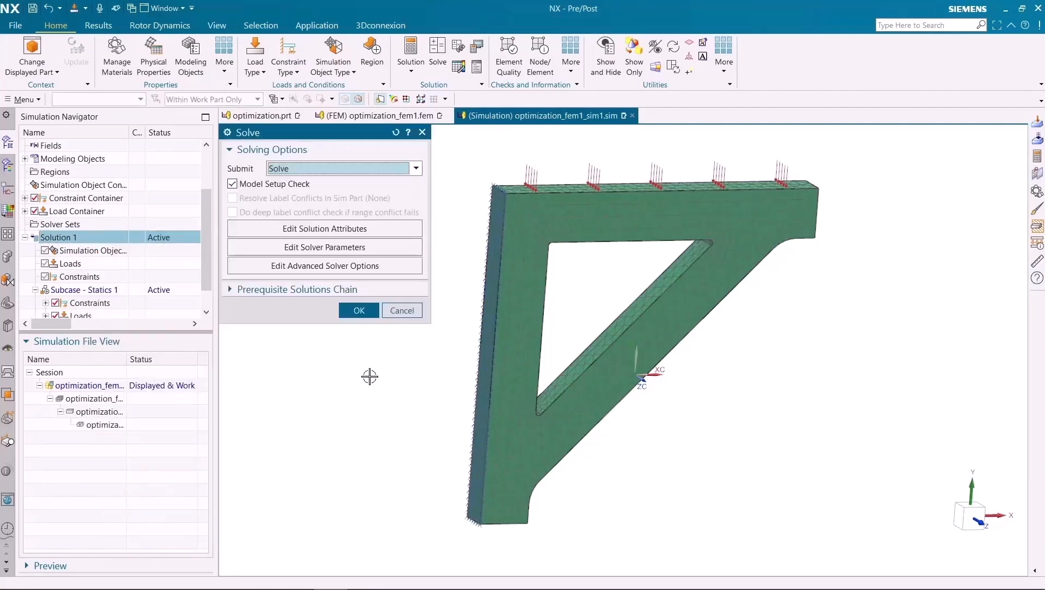
click(359, 310)
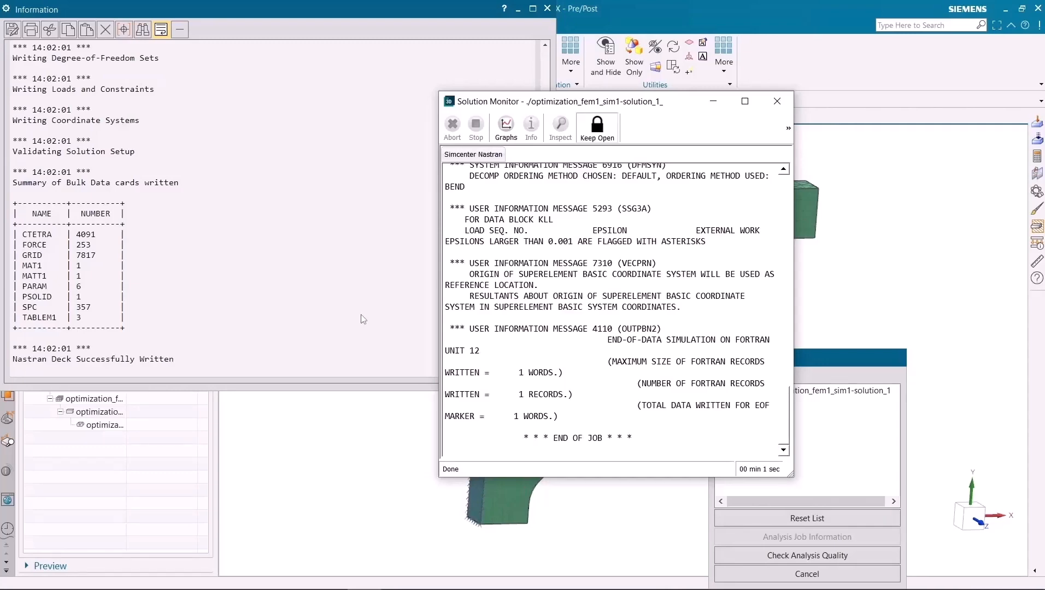
click(784, 103)
click(770, 573)
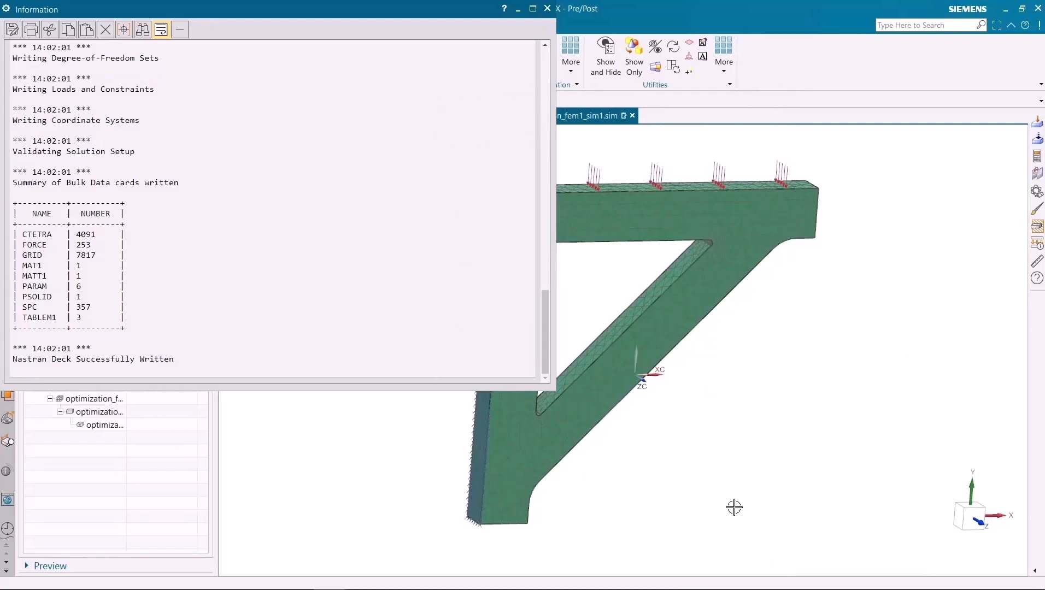
click(547, 8)
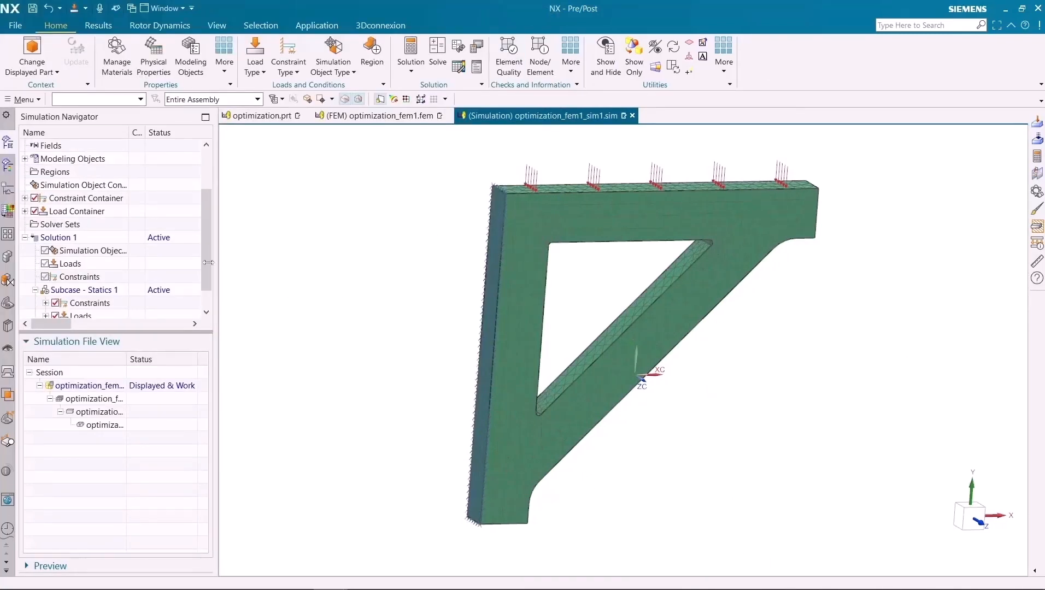
- Display the nodal displacement contour plot in Y for Solution 1, then return to the simulation model
click(10, 166)
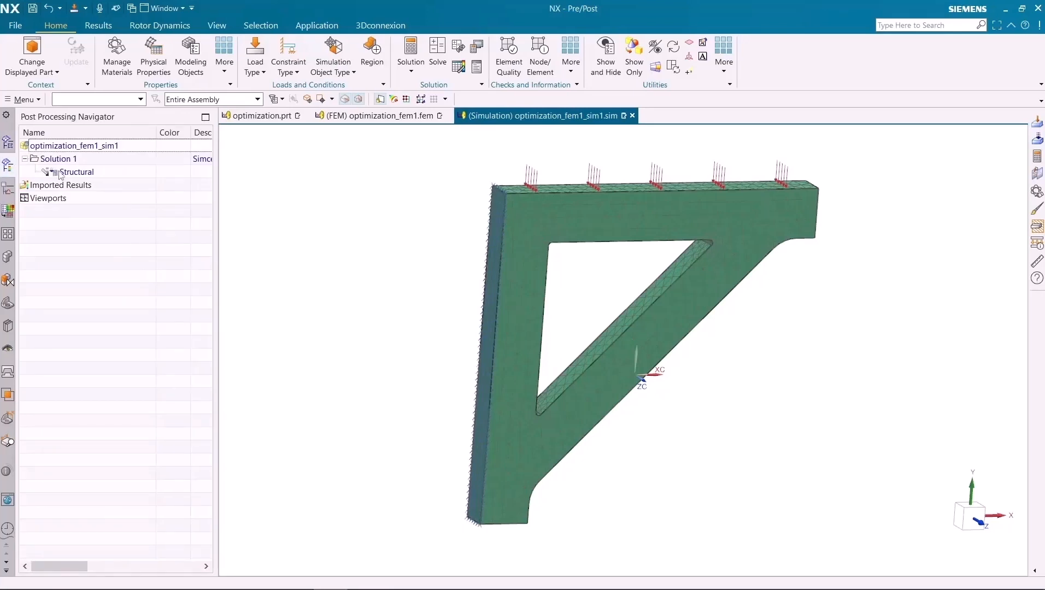
click(34, 172)
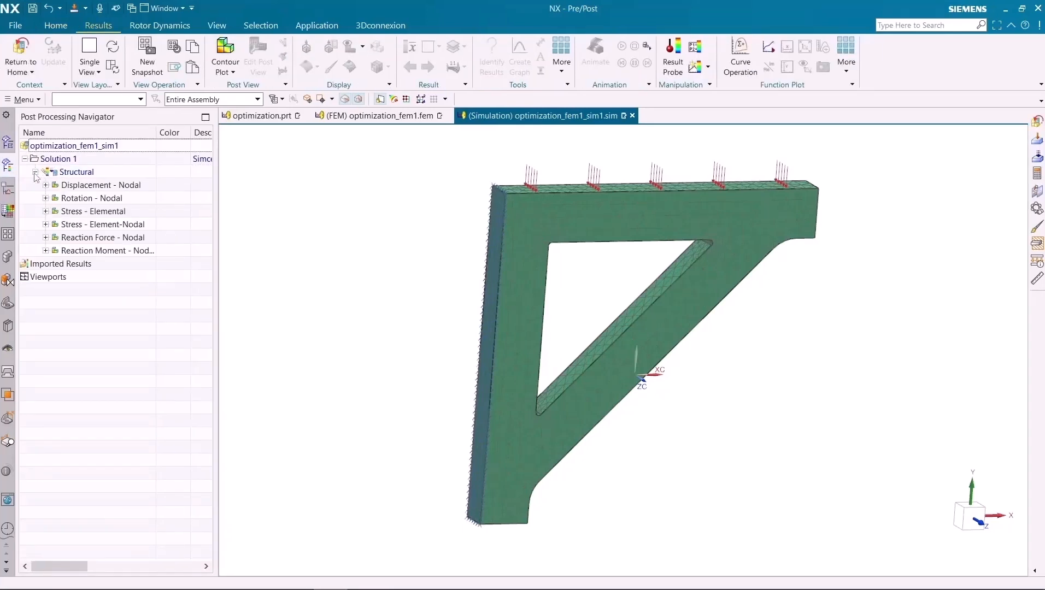
click(46, 185)
double_click(69, 212)
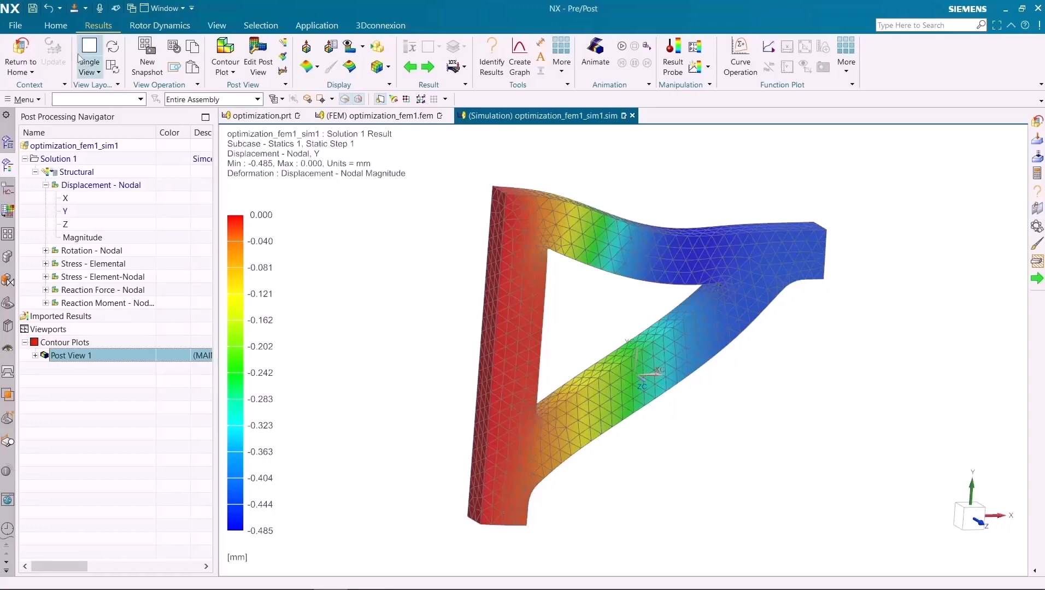
click(22, 57)
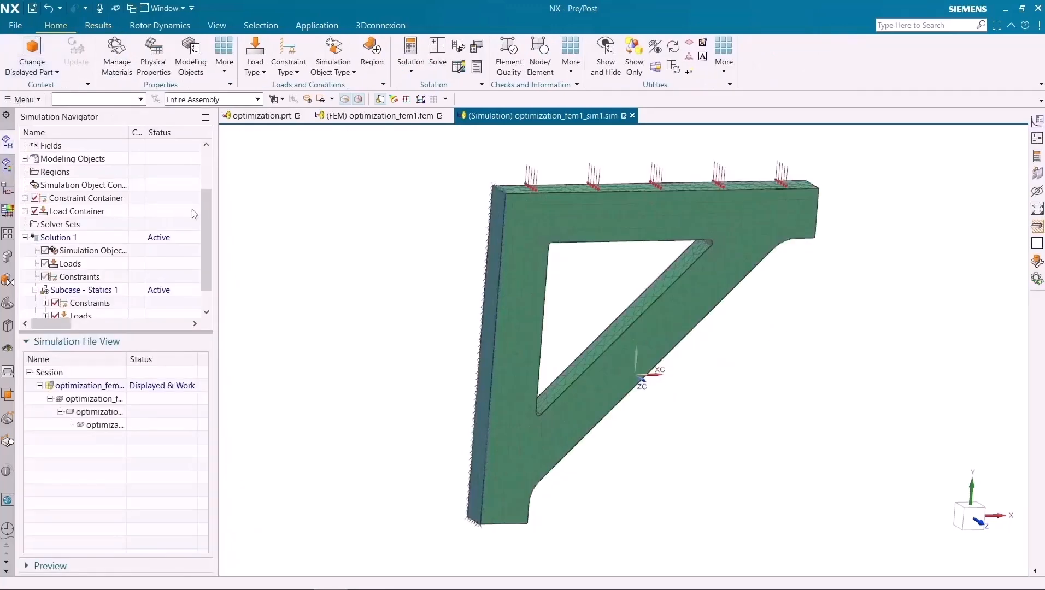
- Create a Geometry Optimization solution process named Setup 1, based on Solution 1 with the Optimizer process type
drag(205, 190, 207, 158)
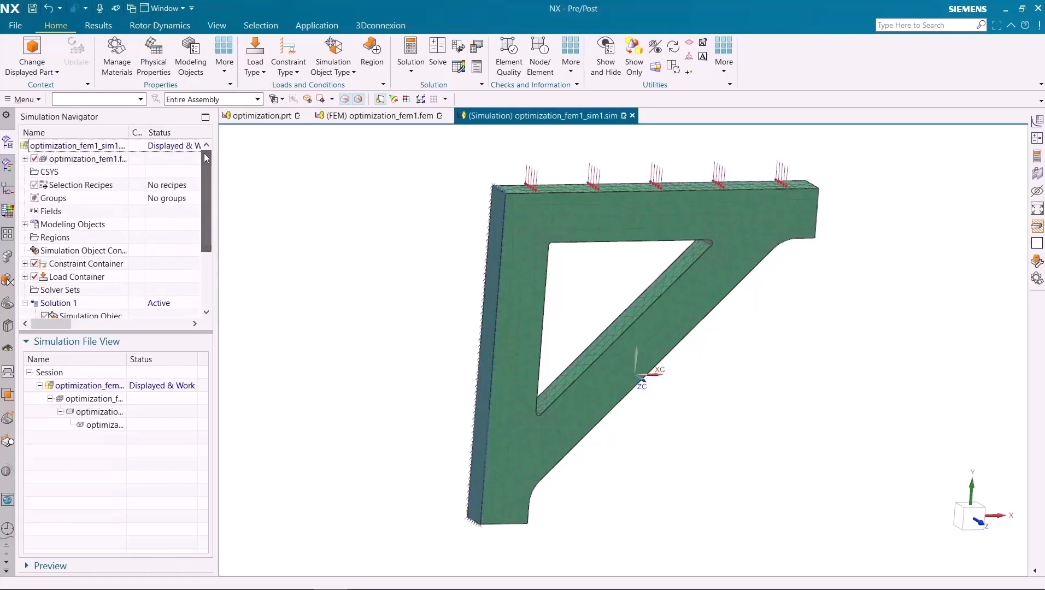
right_click(123, 145)
mouse_move(184, 216)
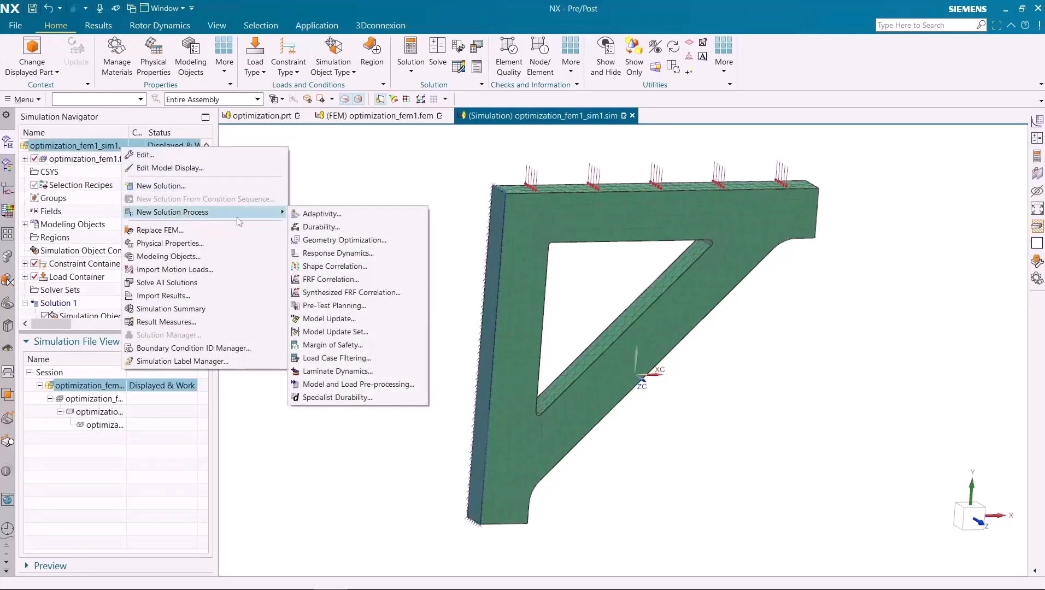
click(335, 241)
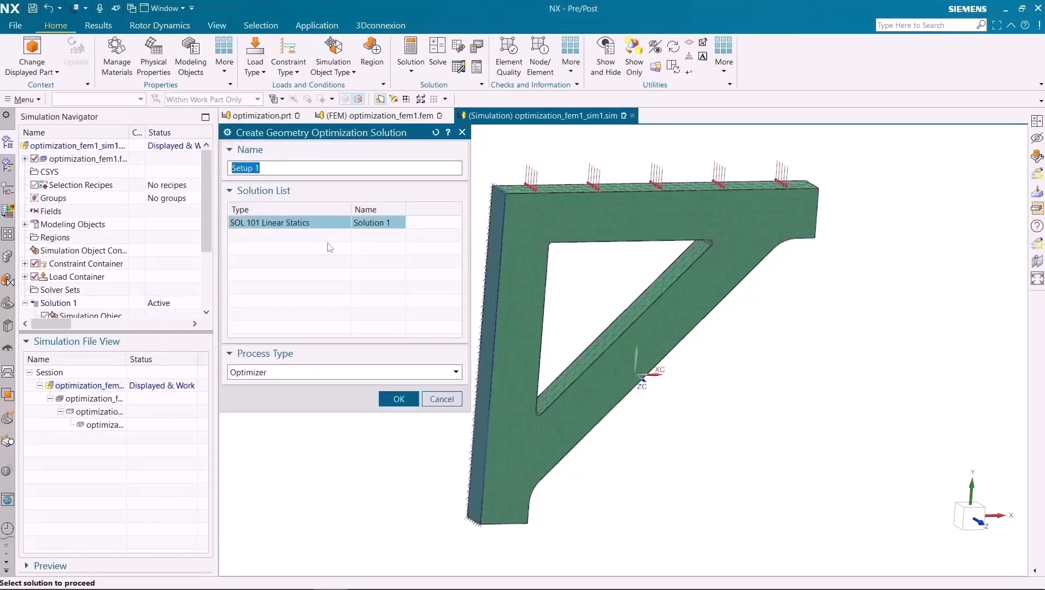
click(398, 399)
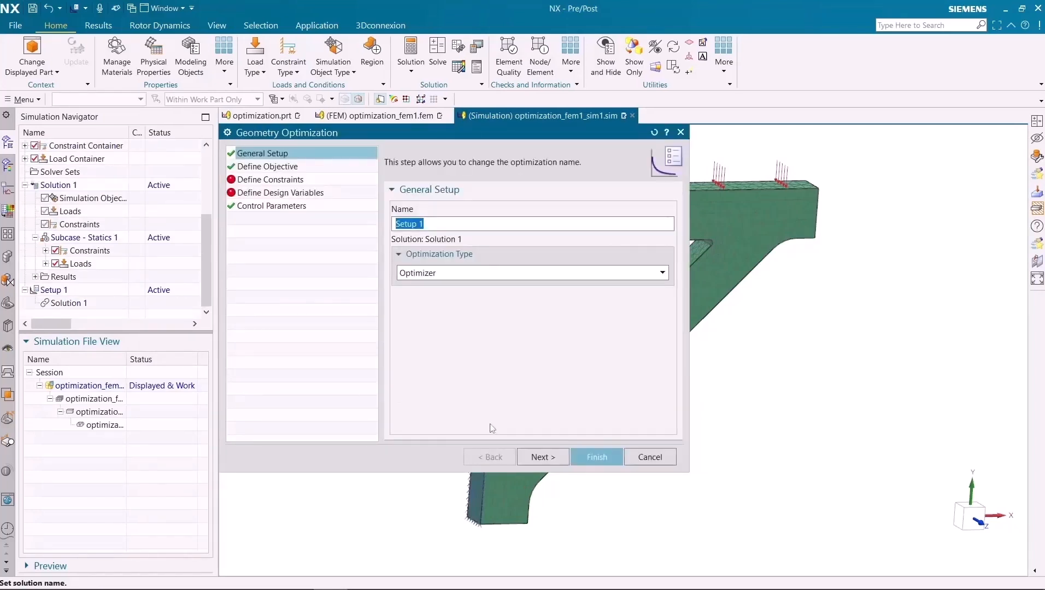
- Define the optimization objective of Setup 1 as minimizing the model's weight
click(542, 457)
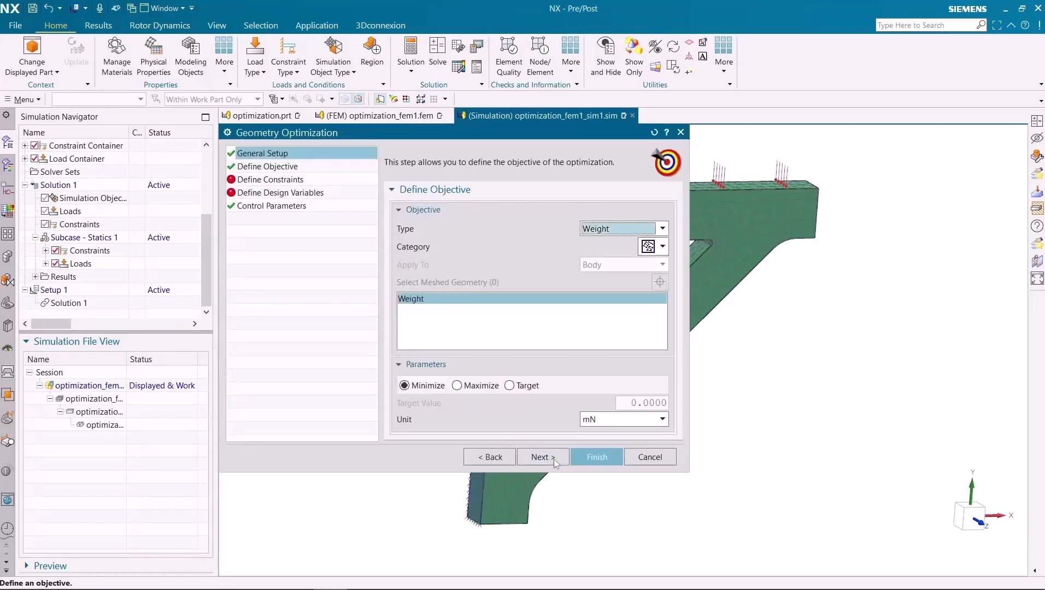
click(603, 228)
click(600, 244)
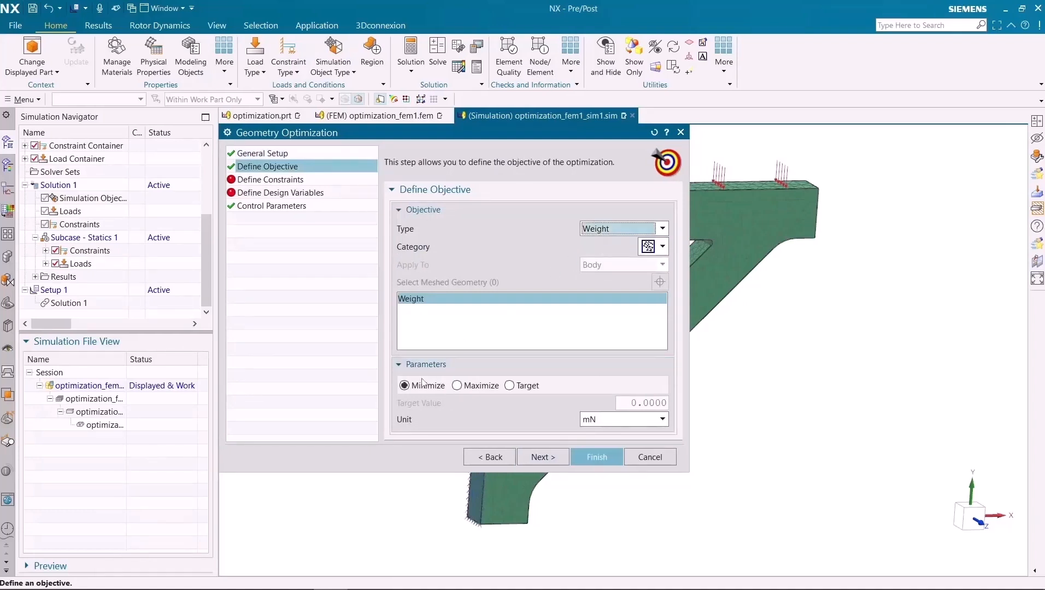
click(544, 458)
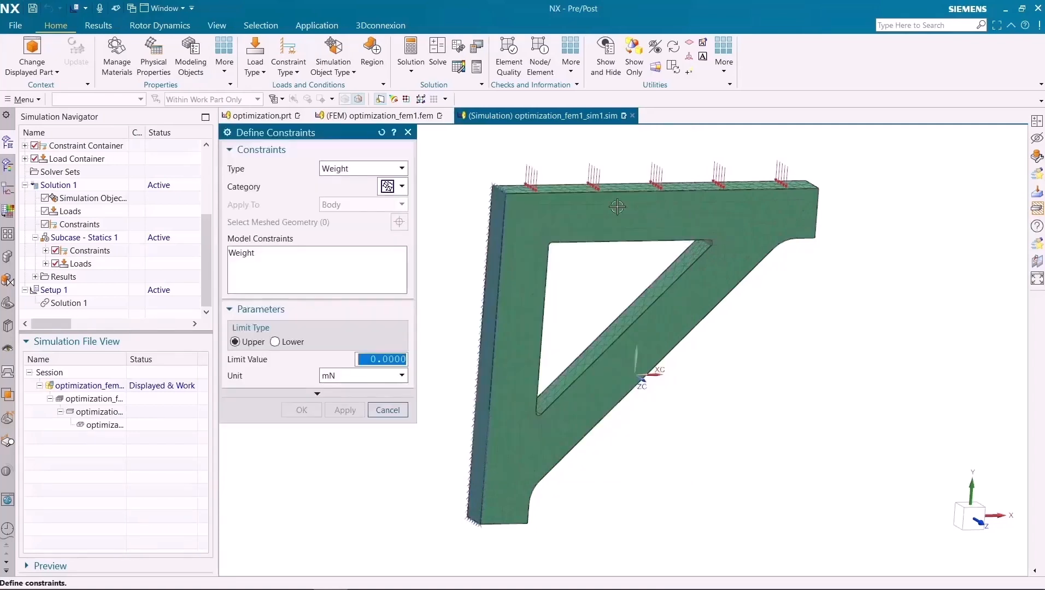
- For a Result Measure constraint, create the measure Disp_Y as the minimum Y nodal displacement of the entire model in Solution 1
click(401, 169)
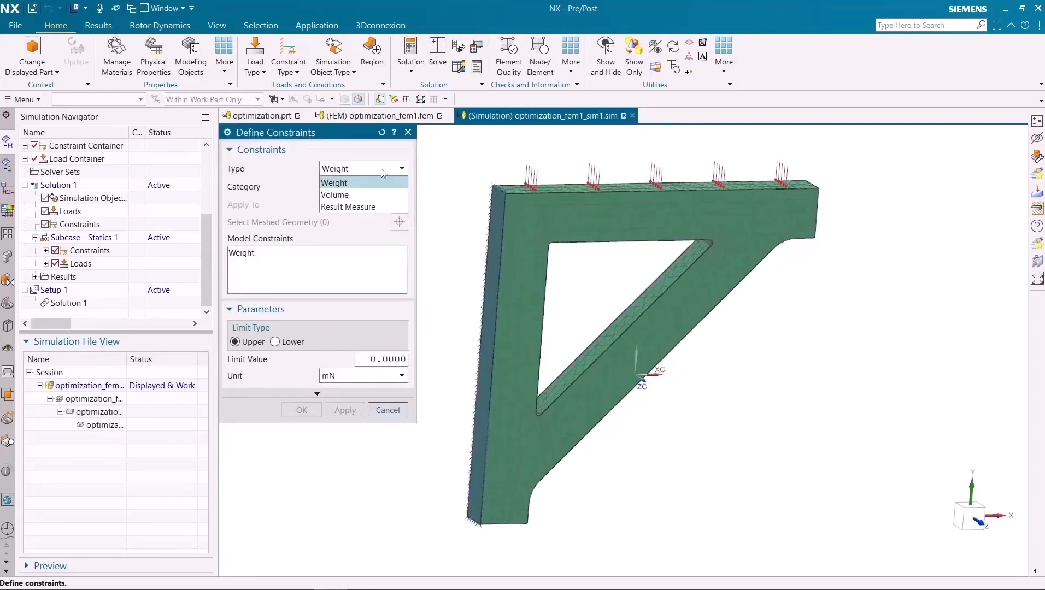
click(358, 211)
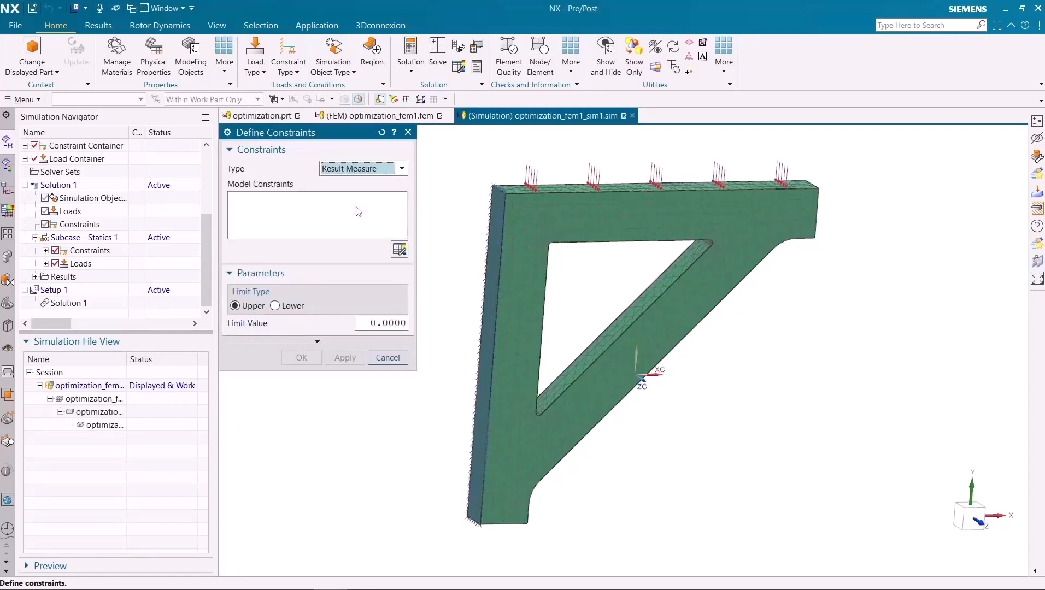
click(399, 249)
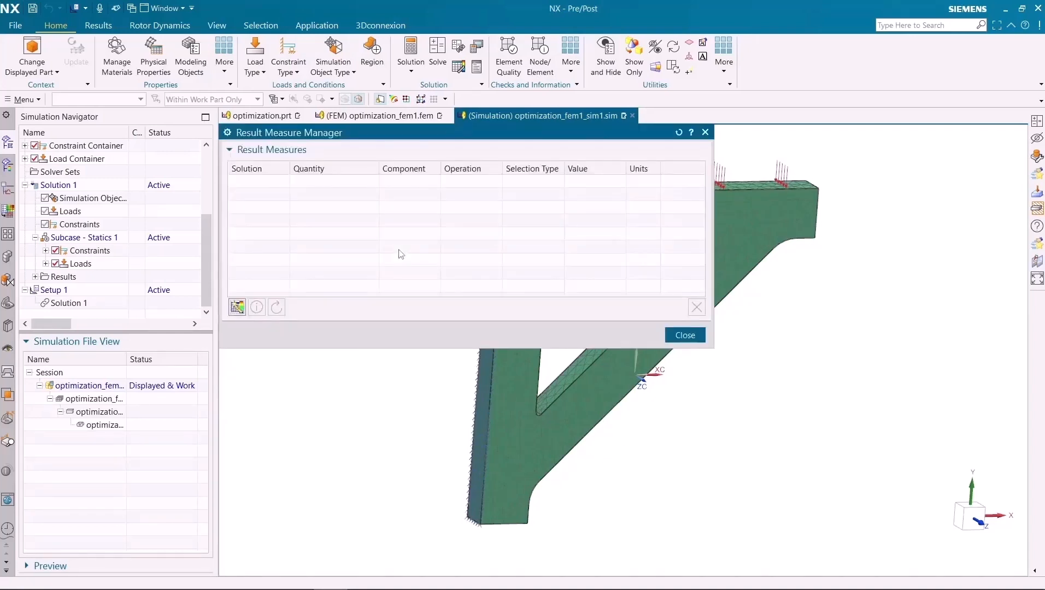
click(238, 307)
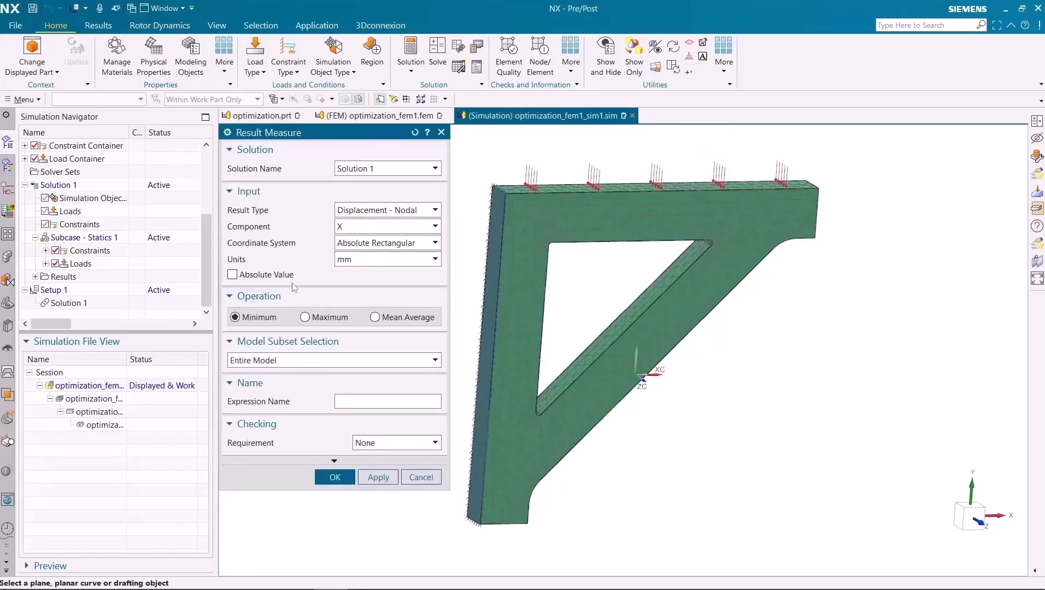
click(361, 226)
click(353, 252)
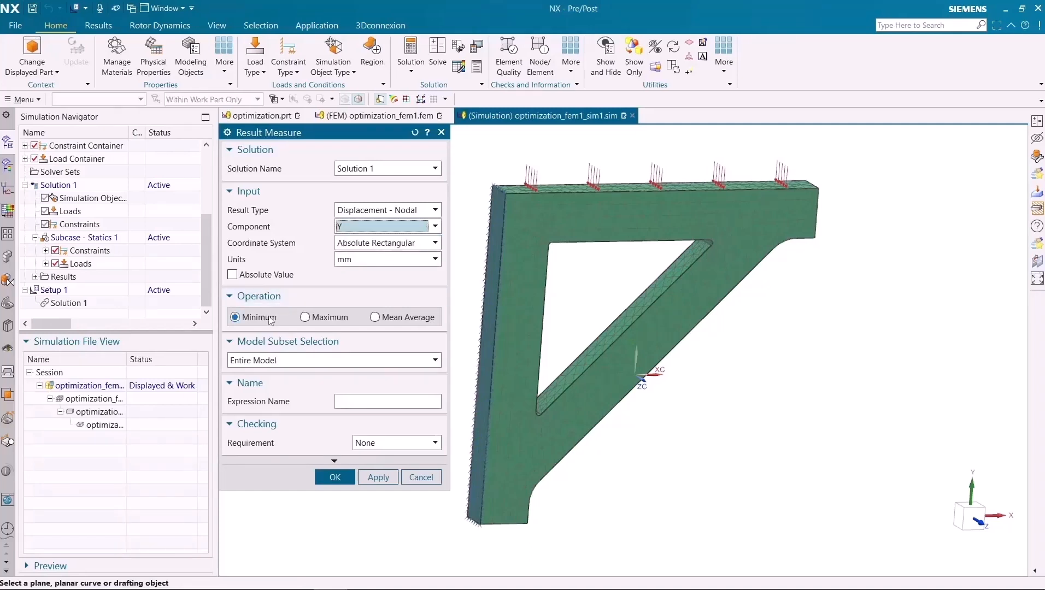
click(367, 404)
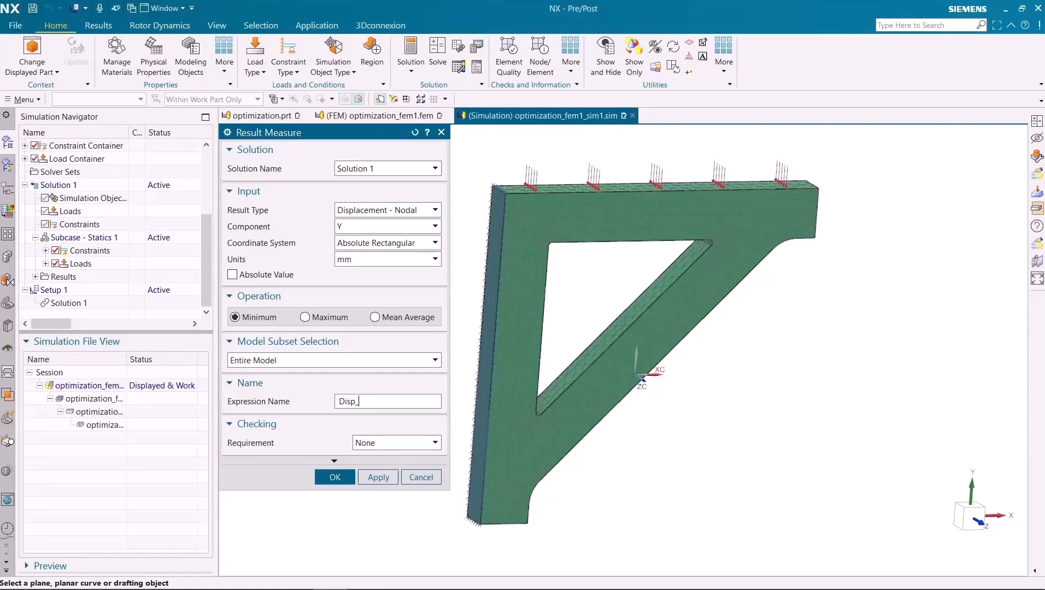
click(334, 478)
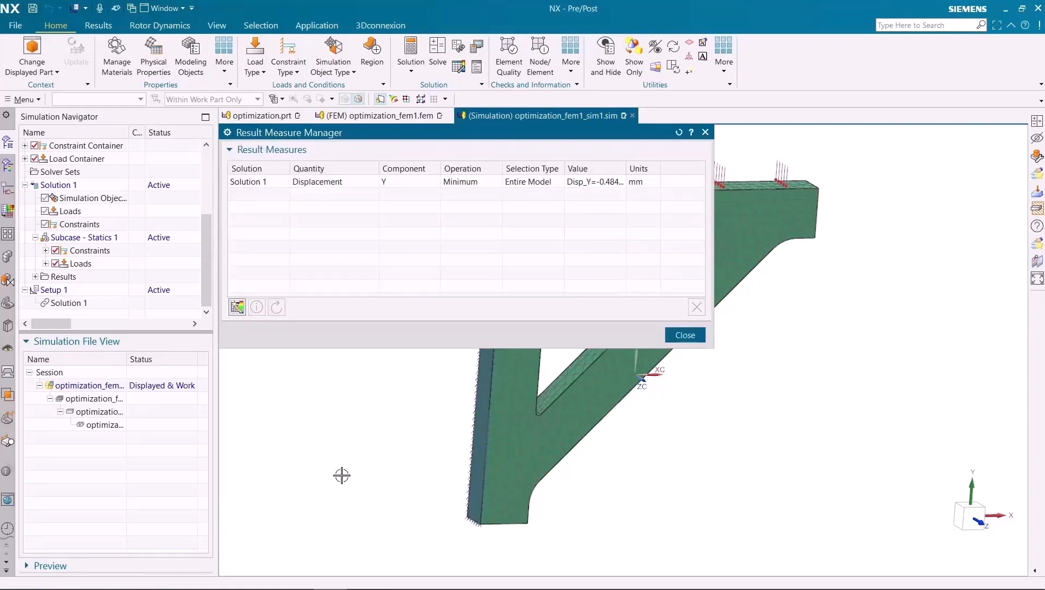
click(685, 335)
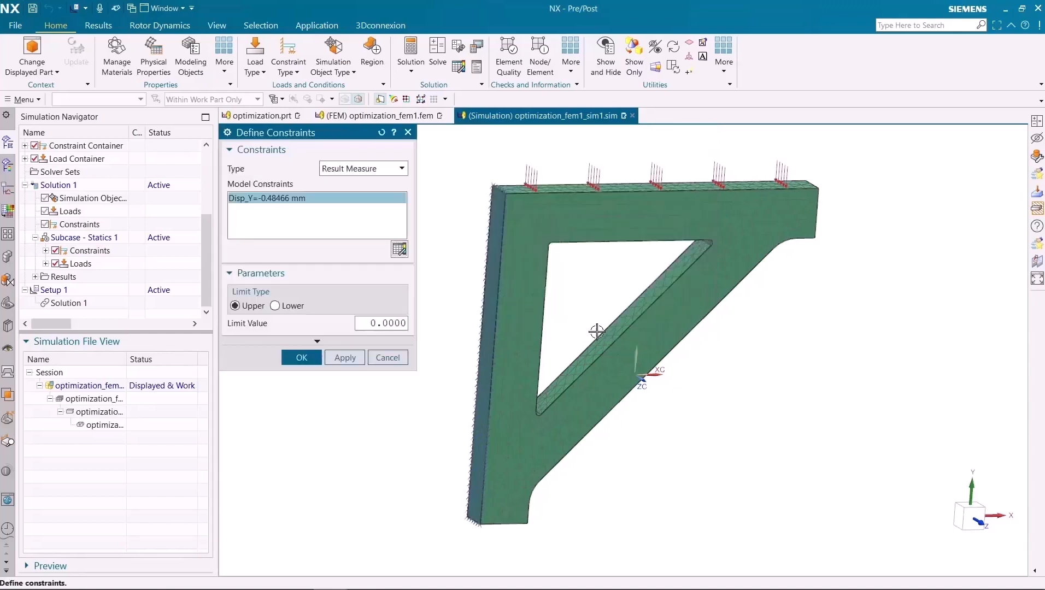
- Constrain the Disp_Y result measure with a lower limit of -1.0
click(275, 305)
click(373, 323)
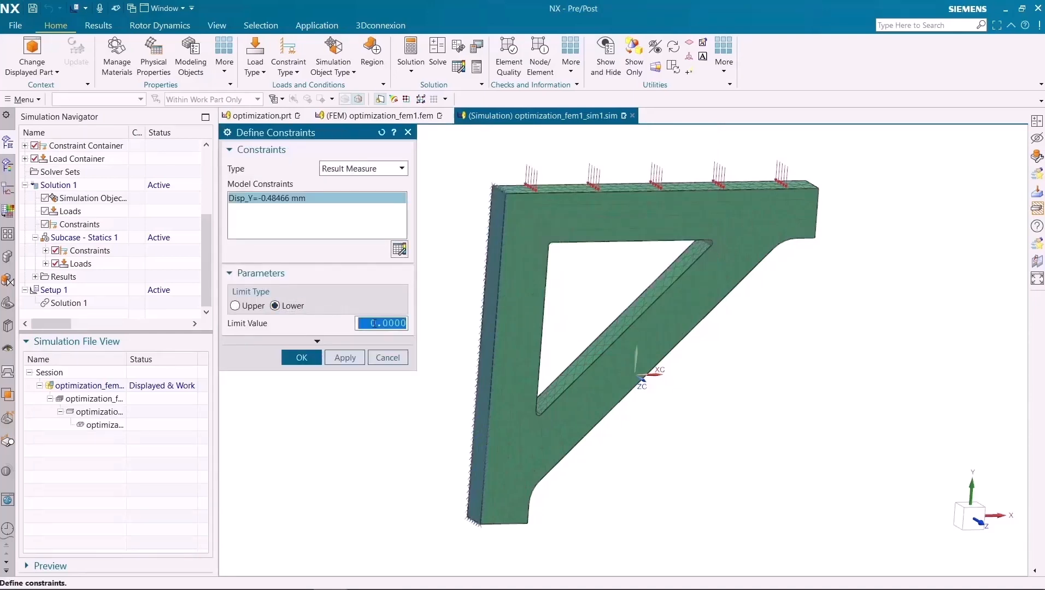
text(-)
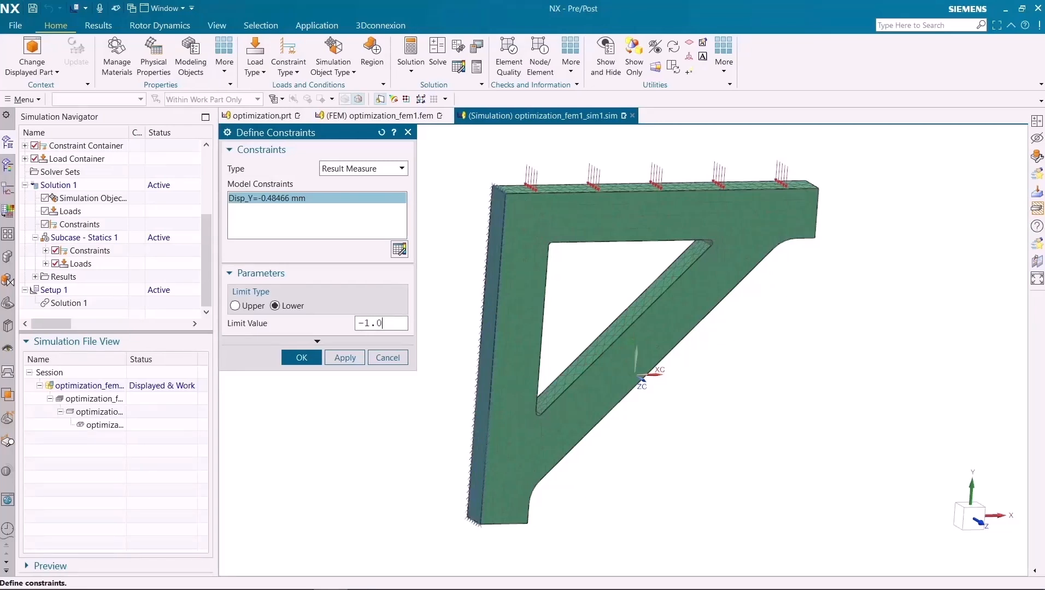
text(1.0)
click(314, 358)
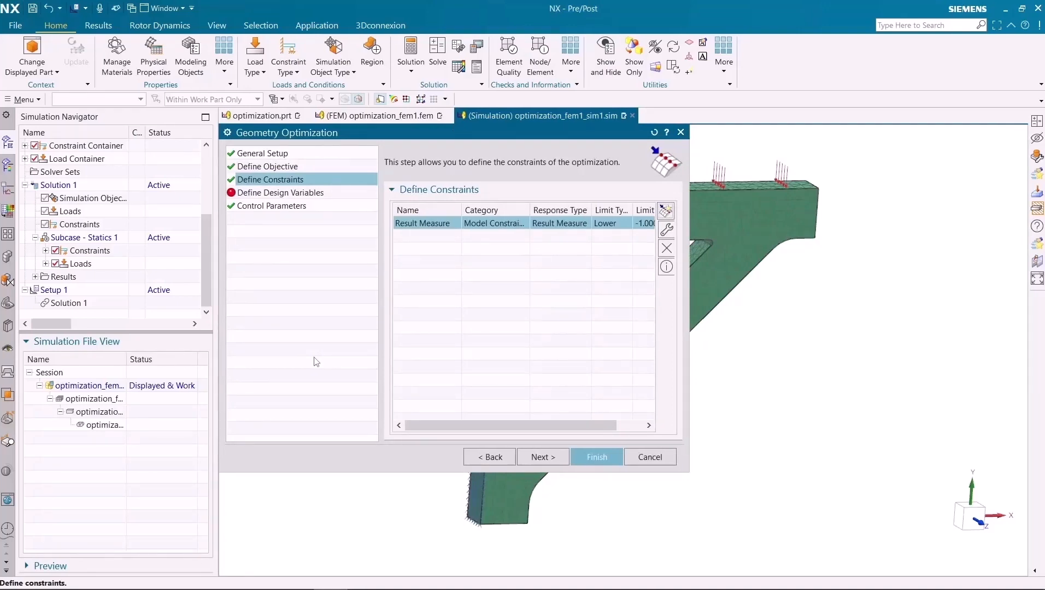
- Add the Extrude(5) feature expression p8 as a design variable with upper limit 15 and lower limit 5
click(534, 458)
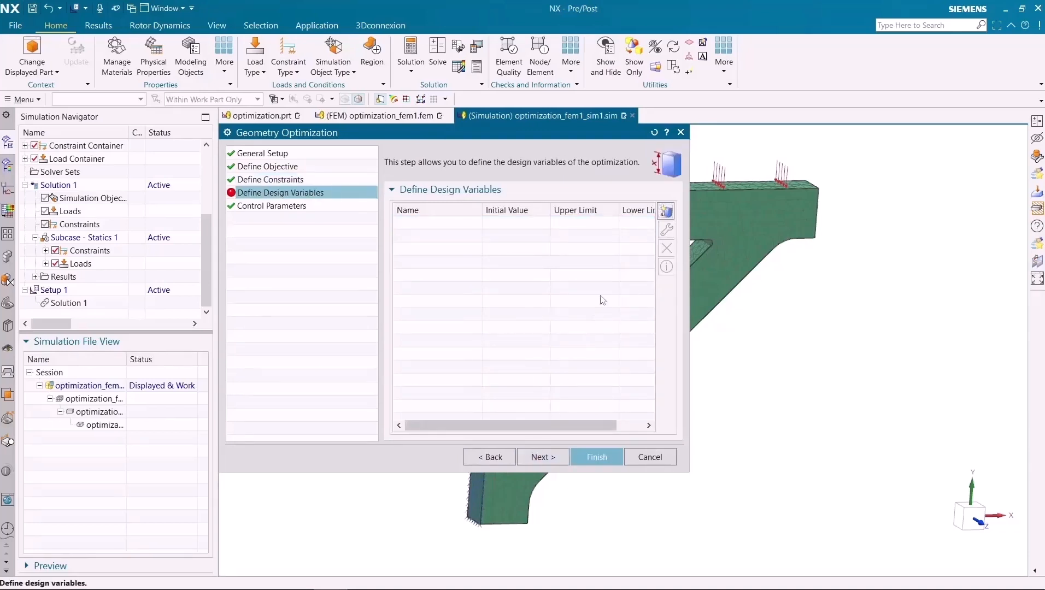
click(663, 214)
click(295, 204)
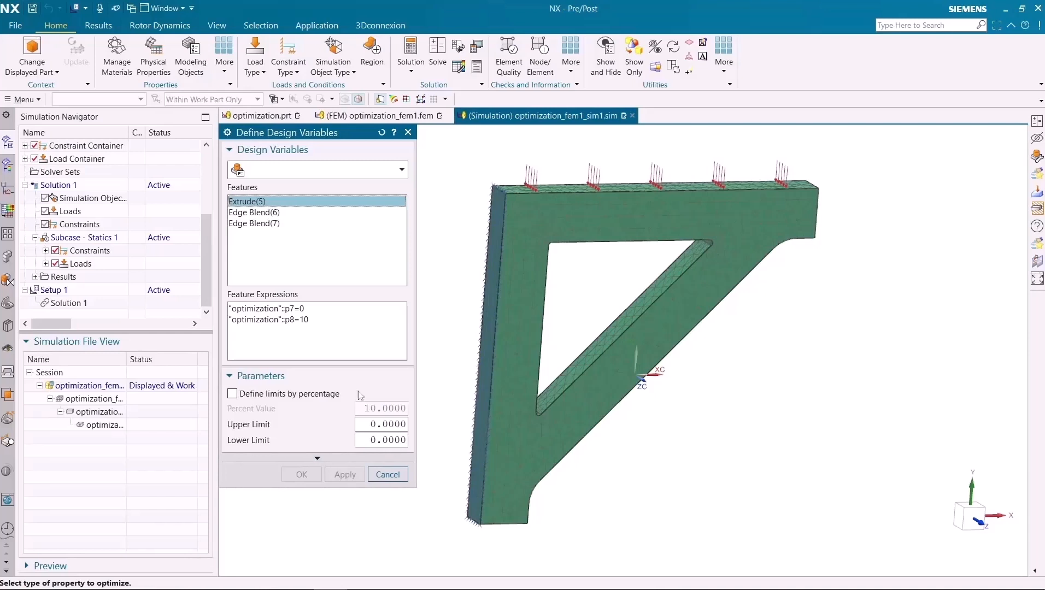
click(303, 320)
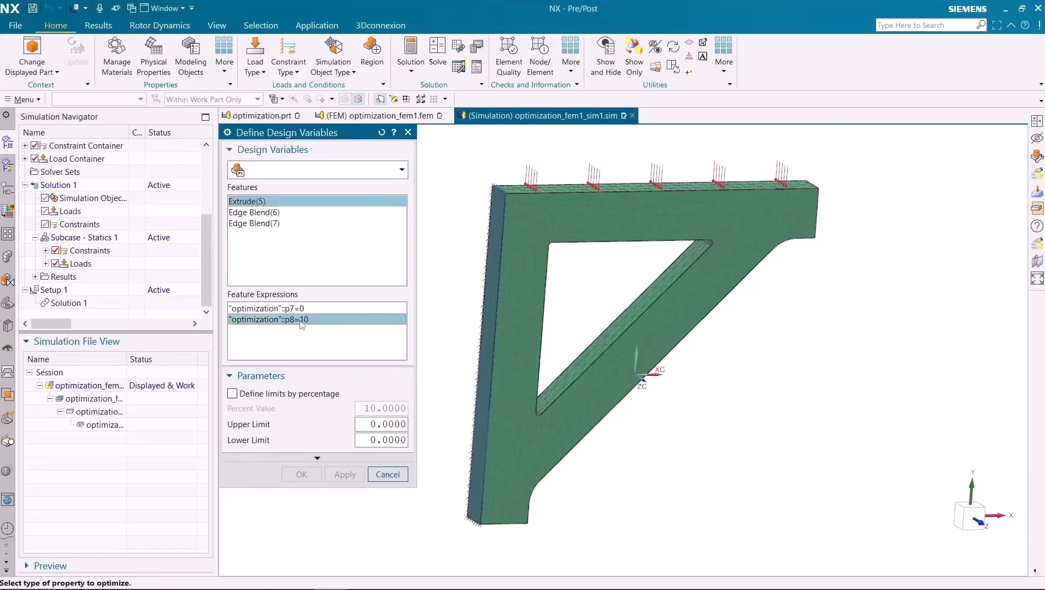
click(372, 425)
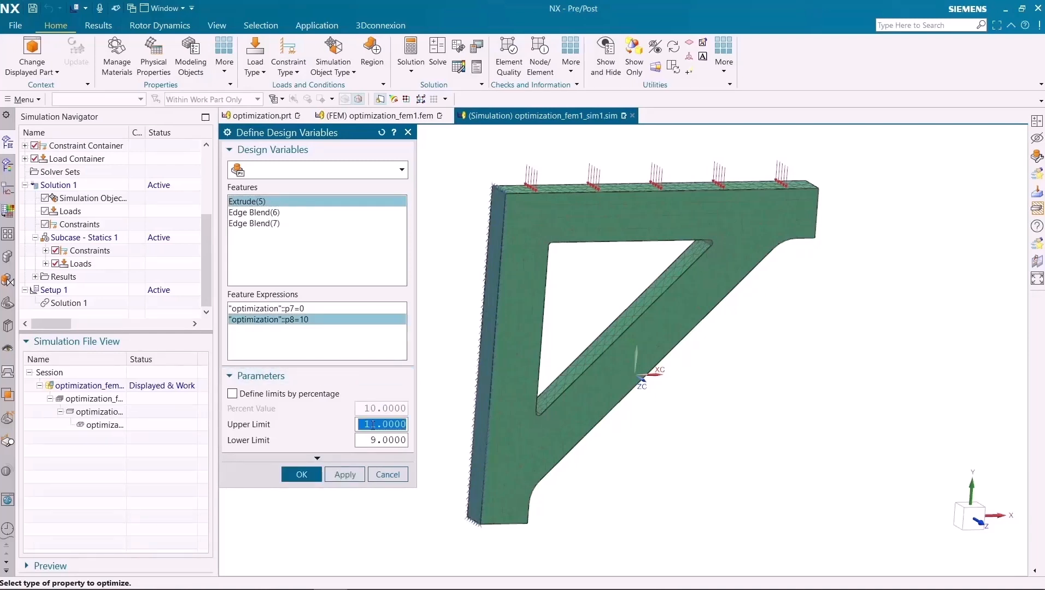
text(15)
click(378, 440)
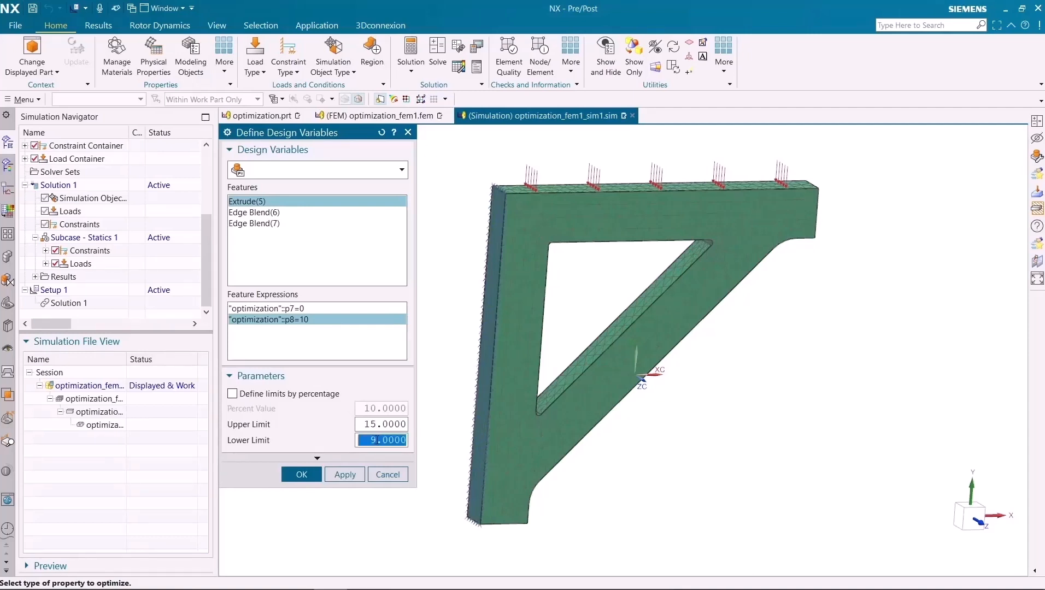
text(5)
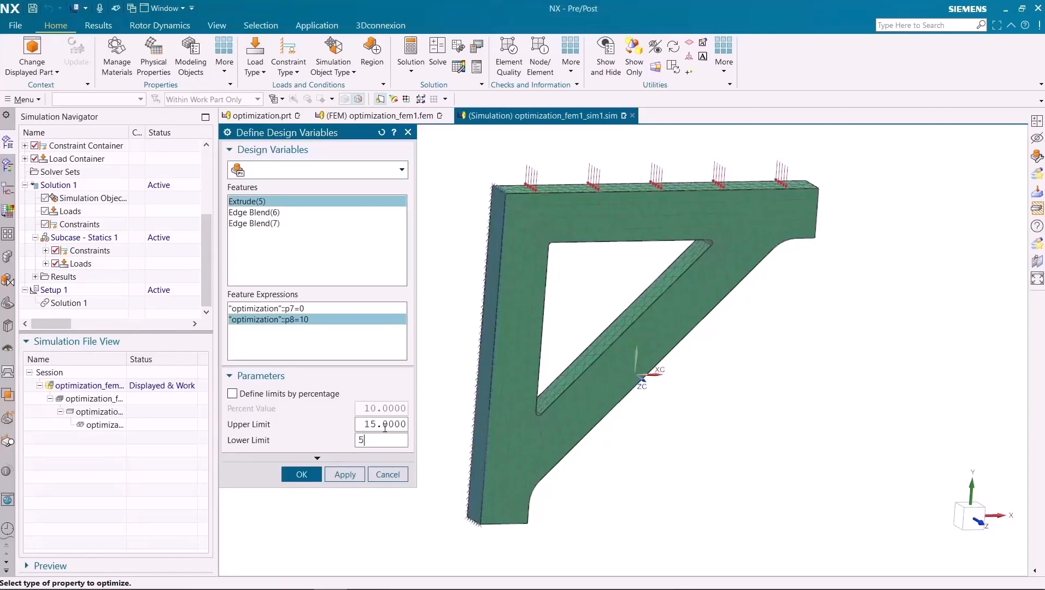
key(Tab)
click(347, 476)
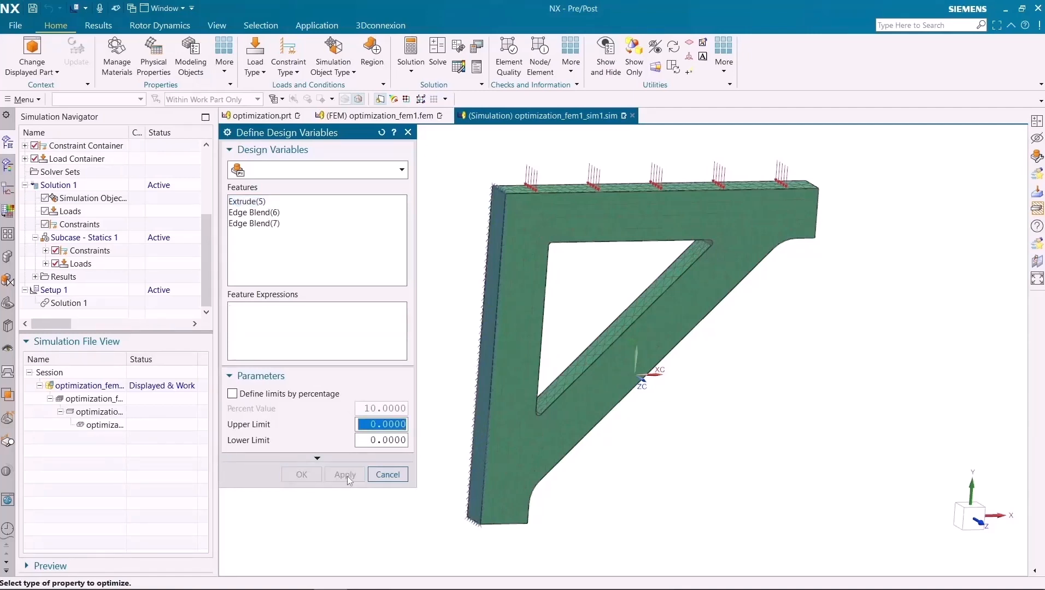
- Add the SKETCH_000 dimension height_to_support as a design variable with upper limit 40 and lower limit 10
click(263, 175)
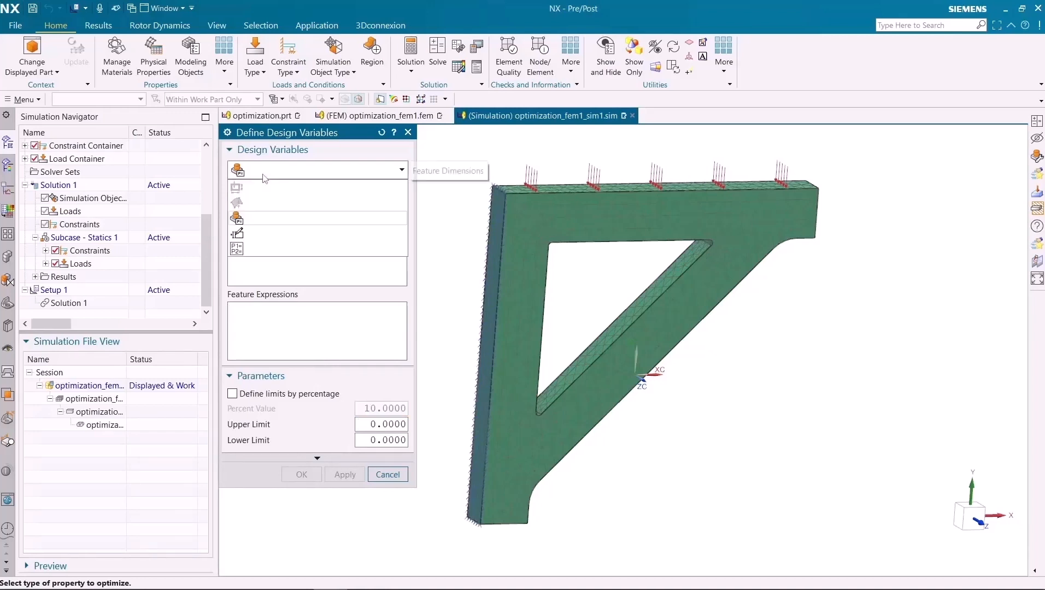
click(260, 241)
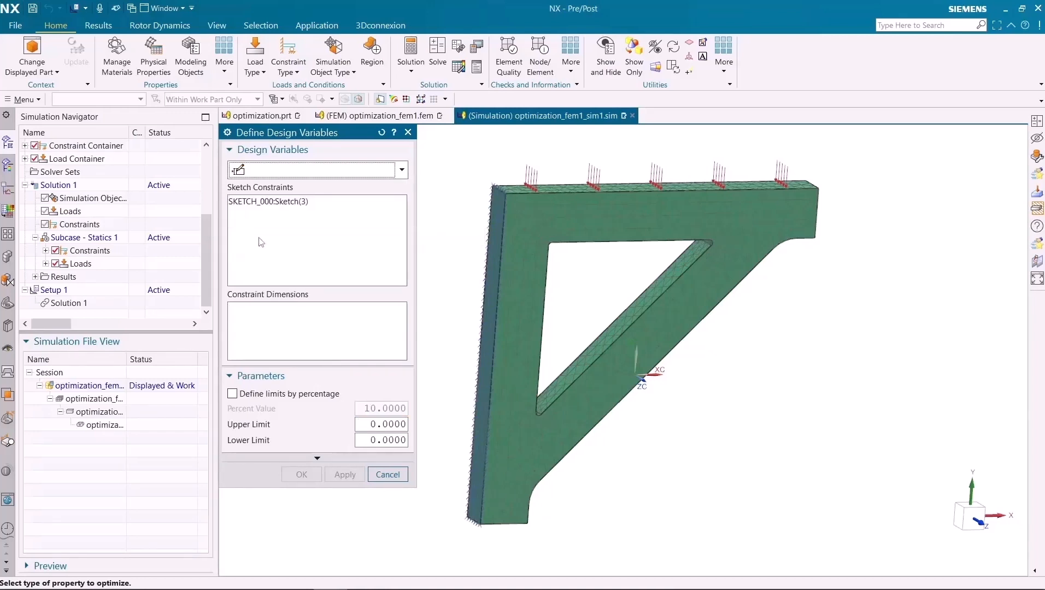
click(272, 204)
click(292, 321)
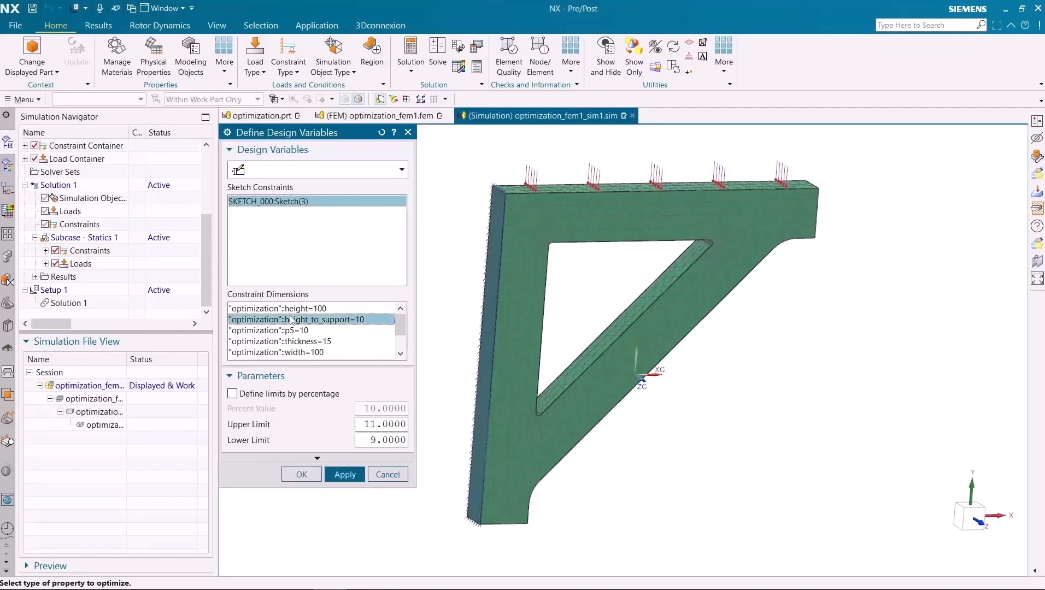
click(388, 425)
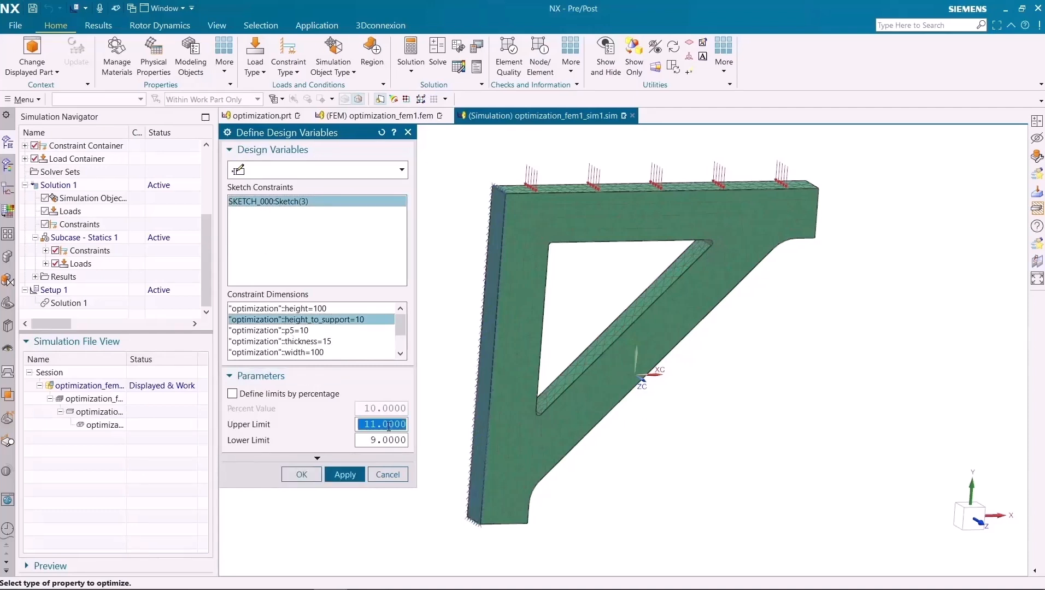
text(4)
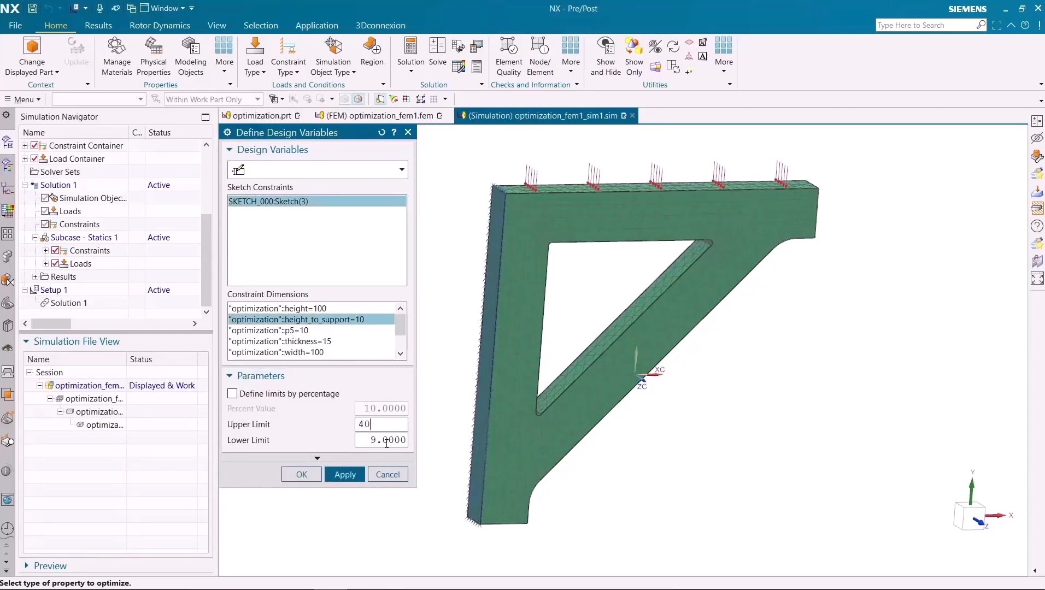
text(0)
click(387, 441)
text(10)
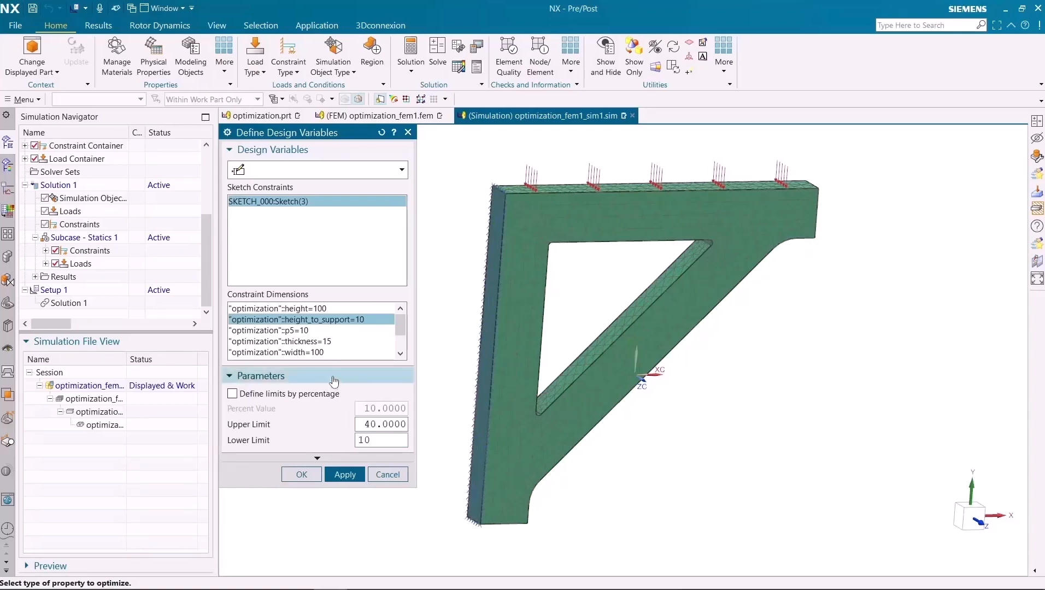
click(345, 474)
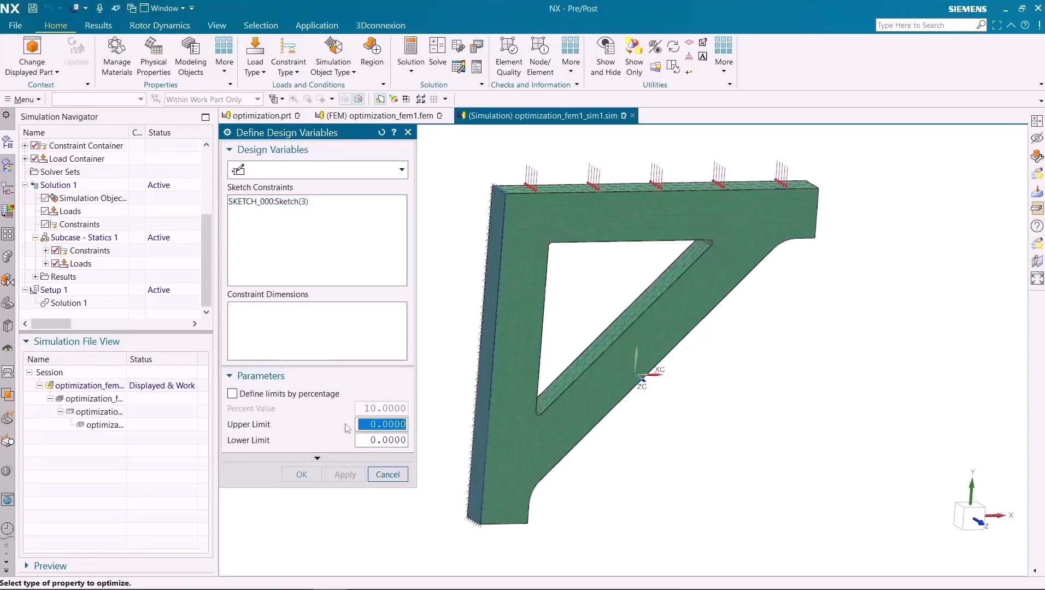
- Add the SKETCH_000 dimension thickness as a design variable with upper limit 15 and lower limit 5, and close the variable definition
click(267, 201)
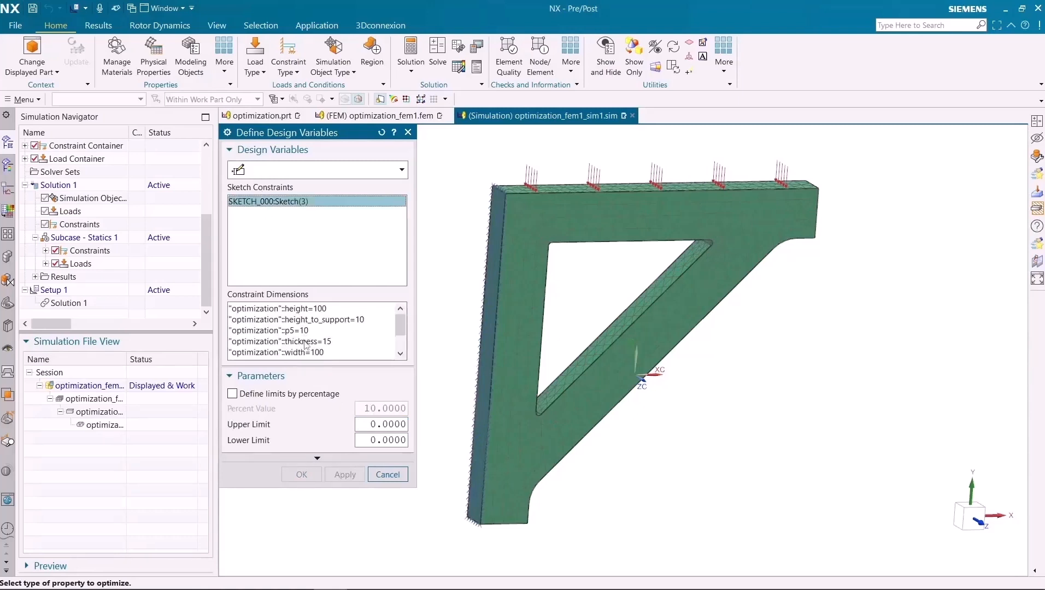
click(305, 341)
click(371, 423)
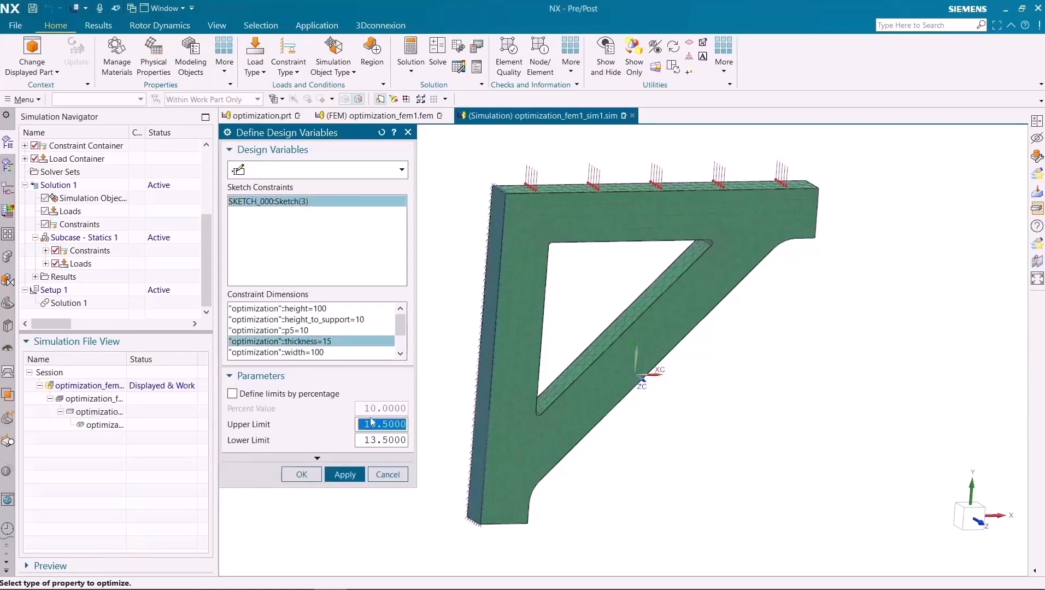
text(15)
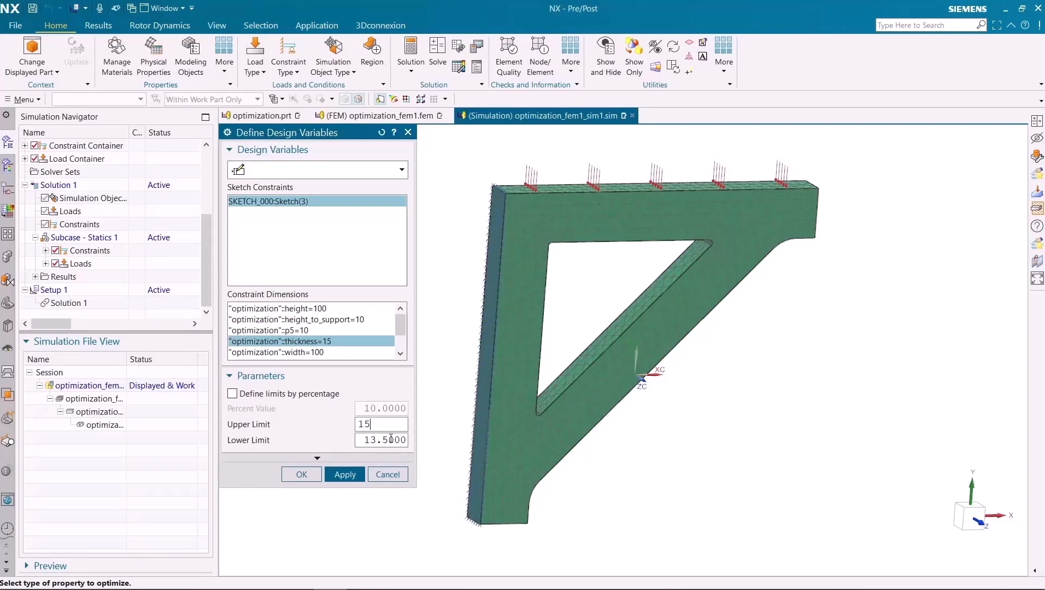
click(391, 438)
text(5)
click(344, 476)
click(309, 473)
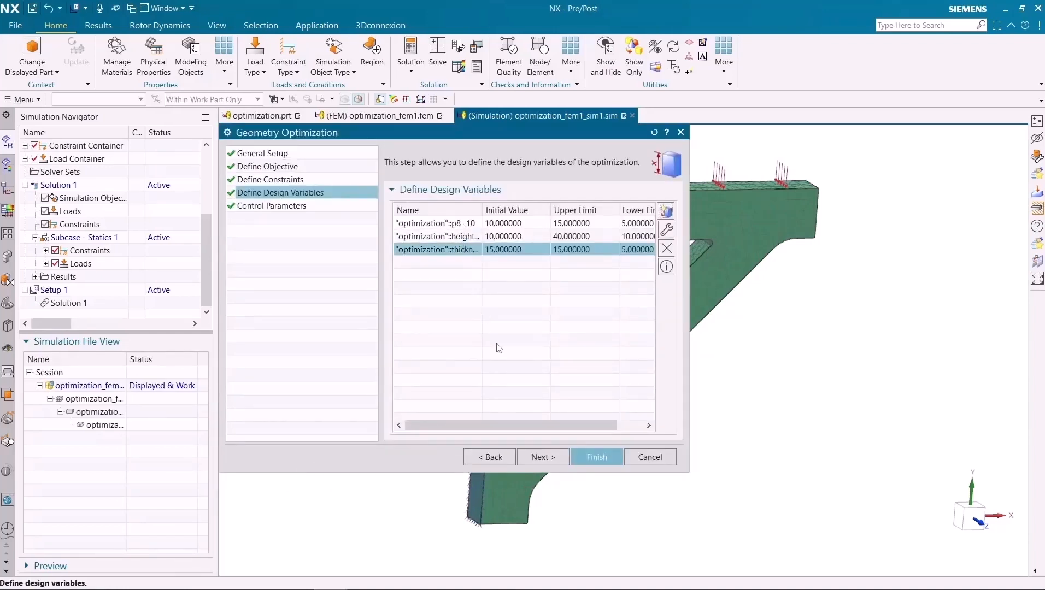
- Finish the geometry optimization setup with a maximum of 20 iterations and solve Setup 1
click(544, 458)
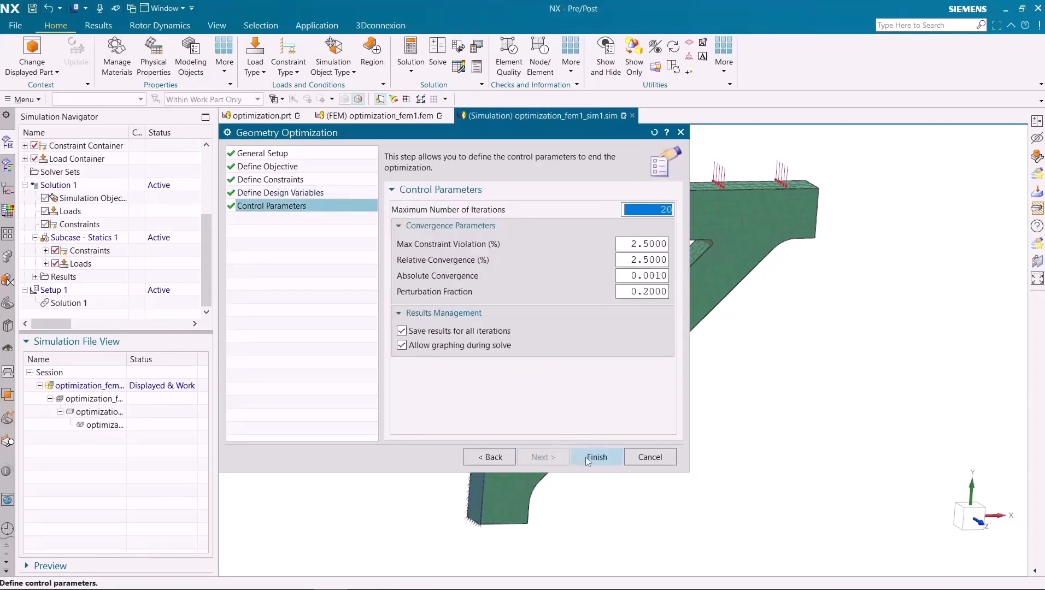
click(585, 457)
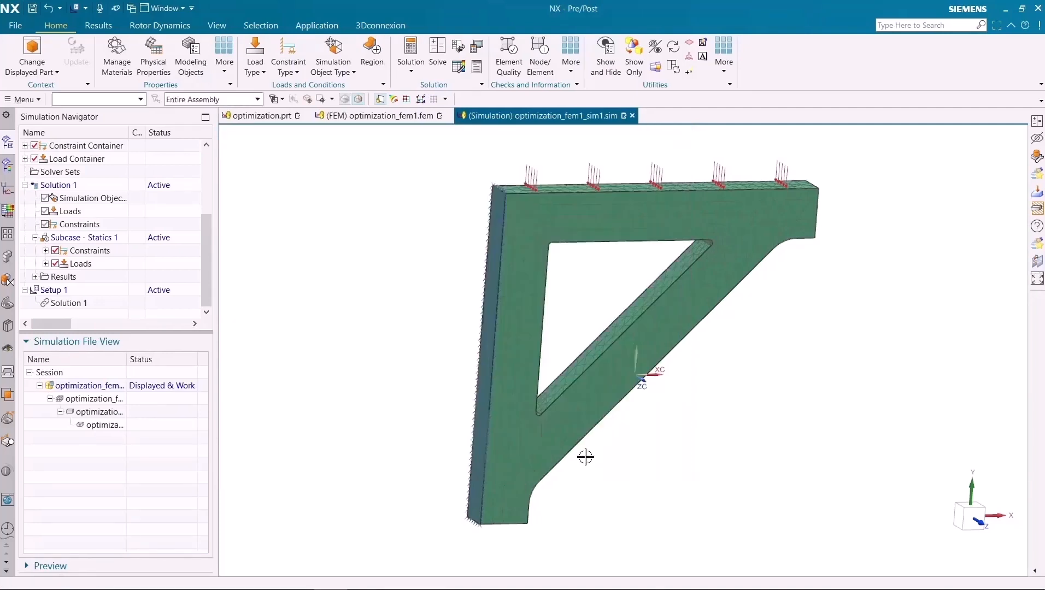
right_click(77, 294)
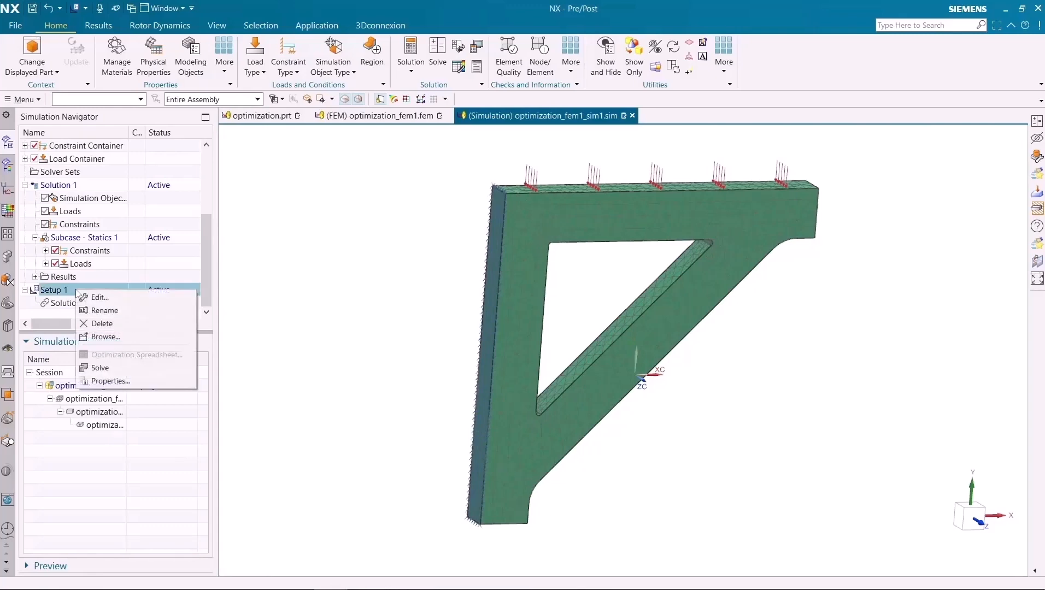
click(92, 370)
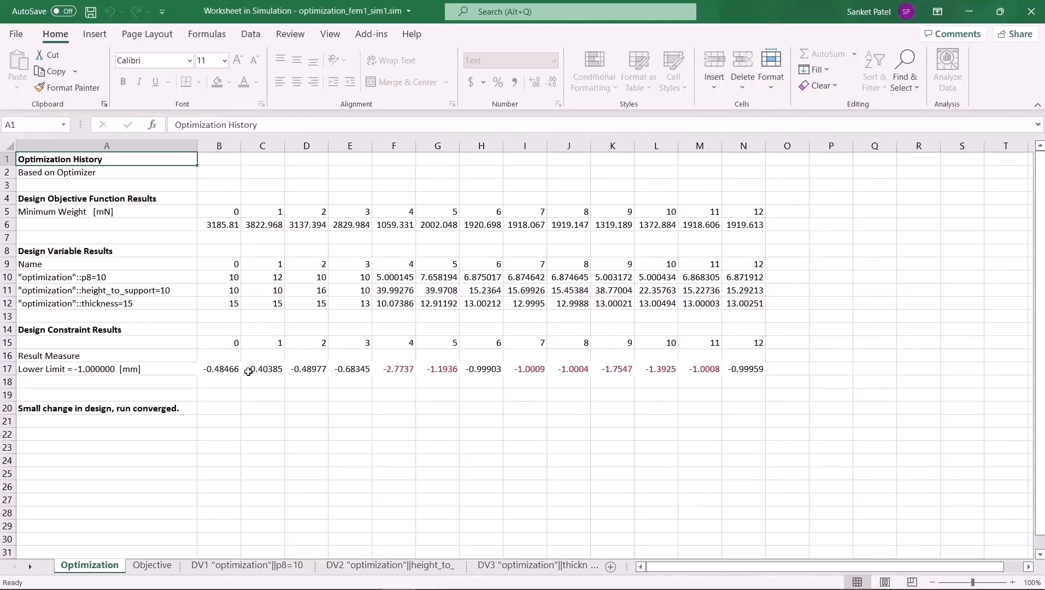
- Review the worksheet's objective, p8, height_to_support and thickness charts against design cycle, closing the worksheet and the solver information window when done
click(161, 568)
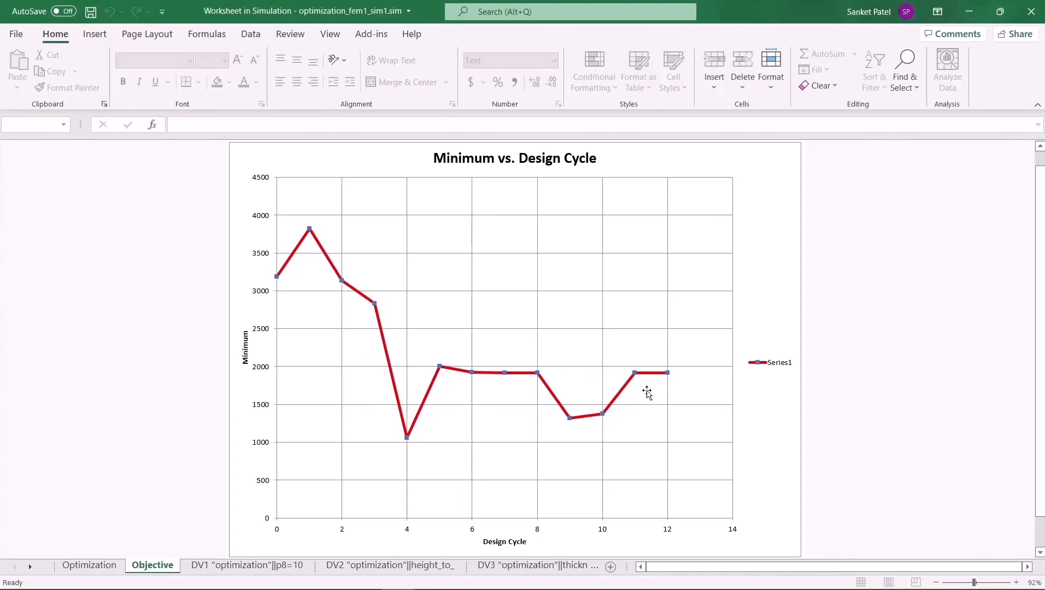
click(263, 570)
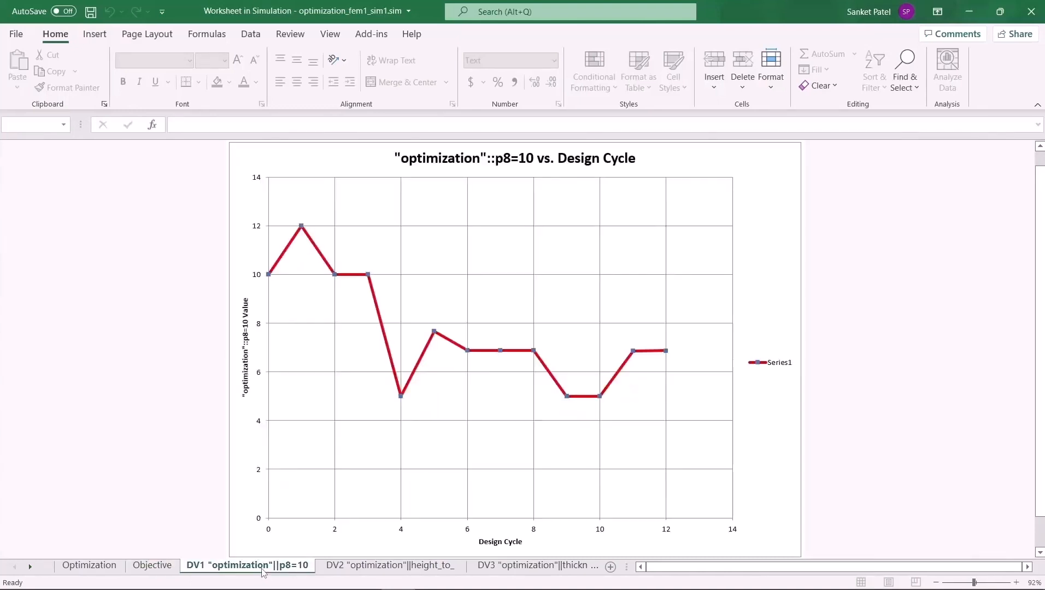
click(337, 570)
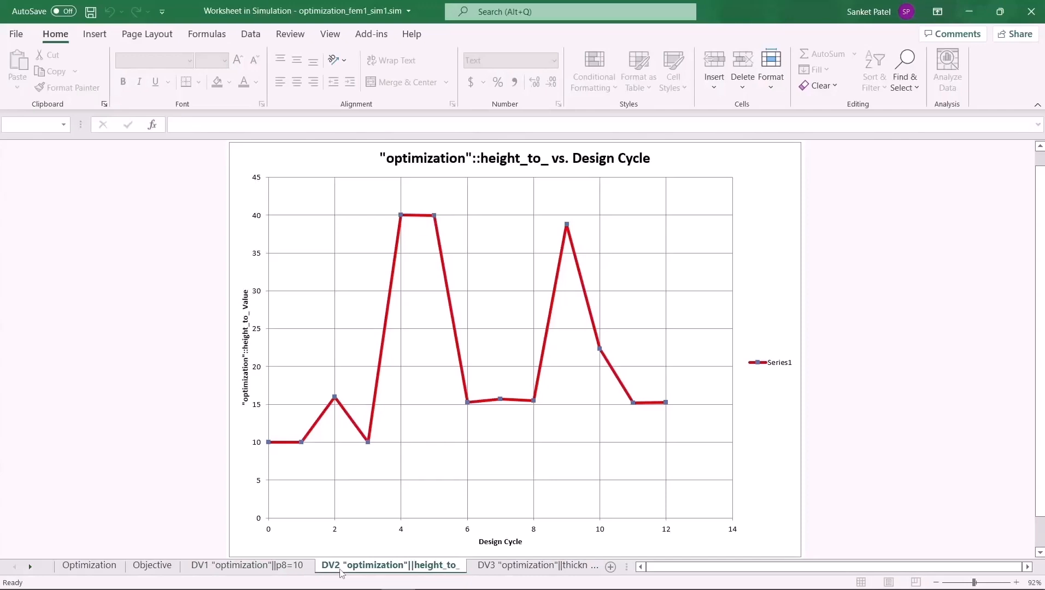
click(495, 568)
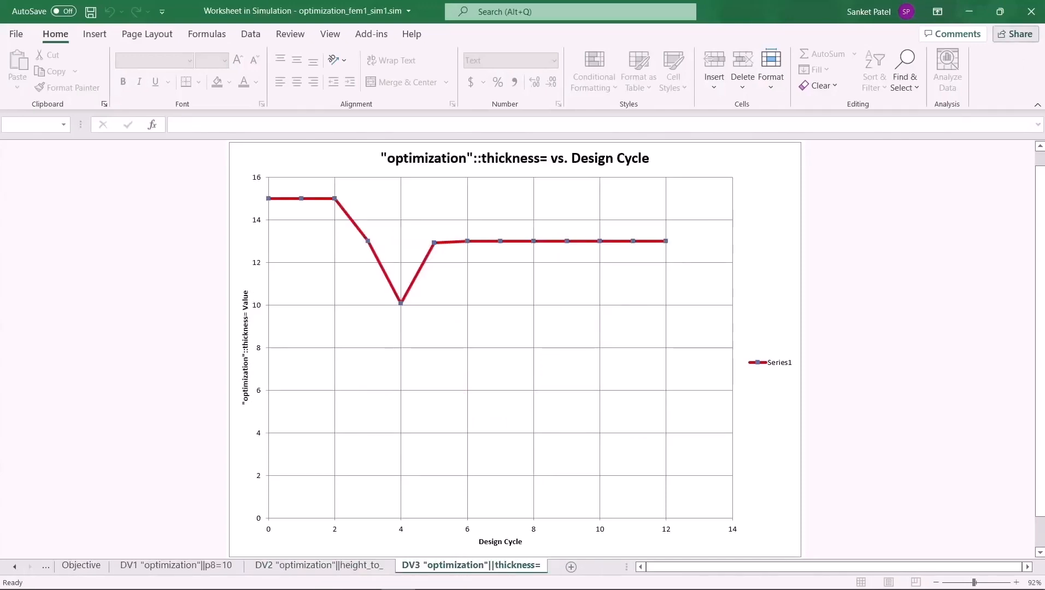
click(1031, 11)
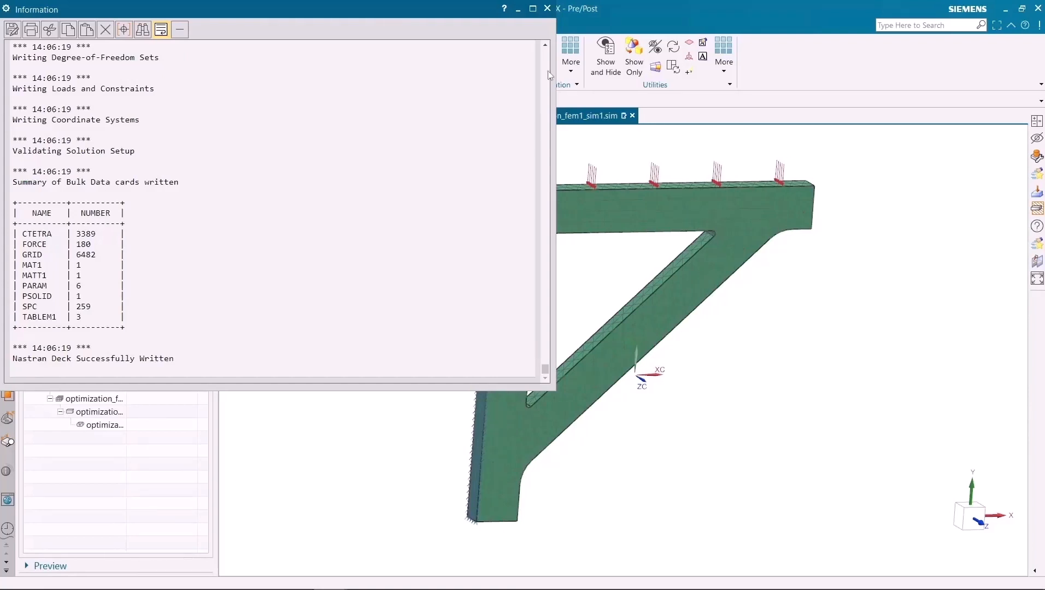
click(546, 8)
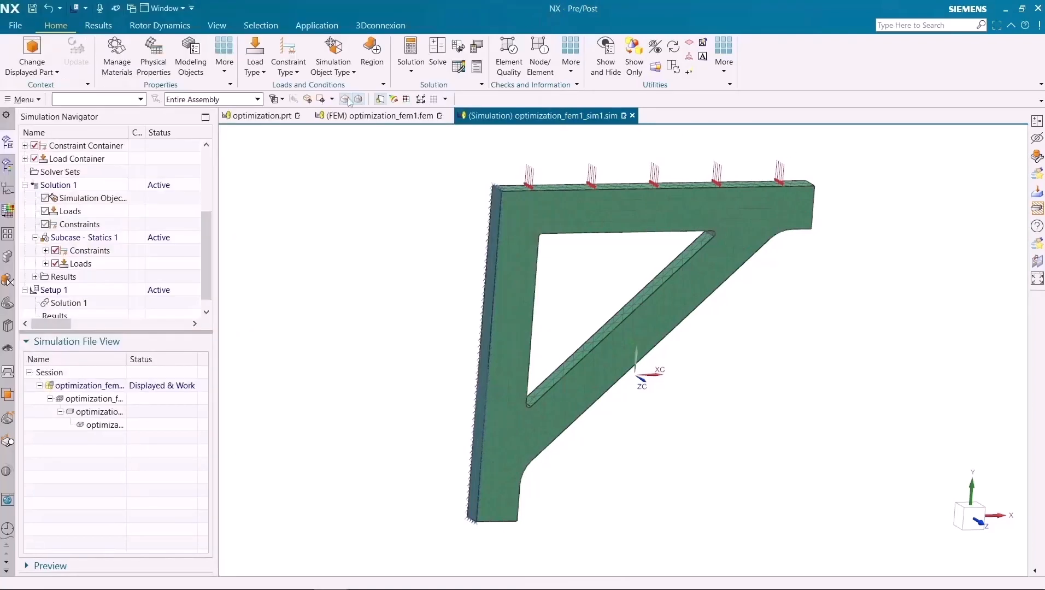
- Plot the Y component of nodal displacement for Design Cycle 0 of the Setup 1 results
click(9, 167)
click(55, 186)
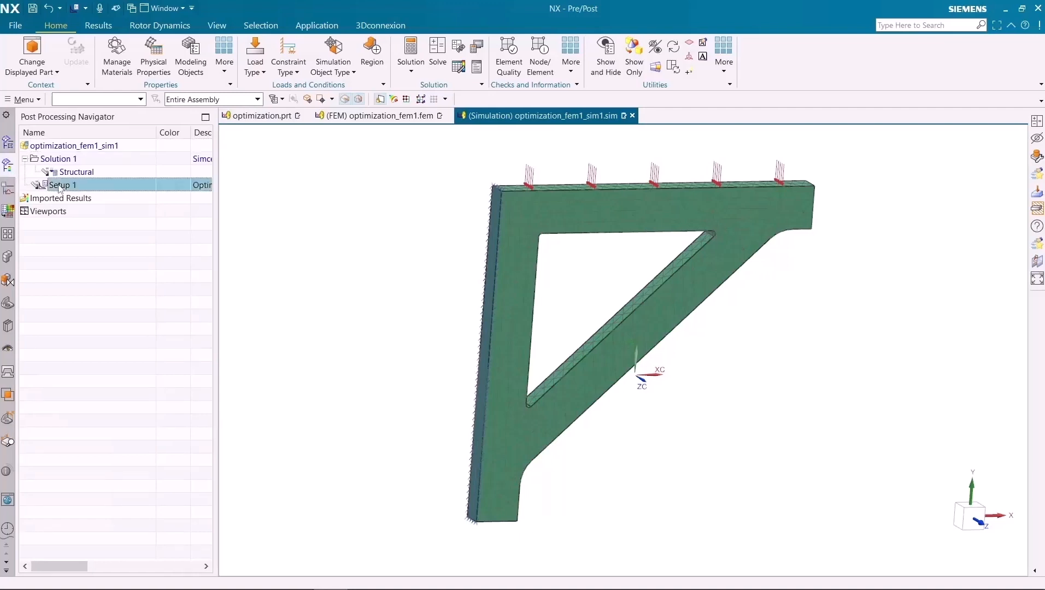
click(25, 185)
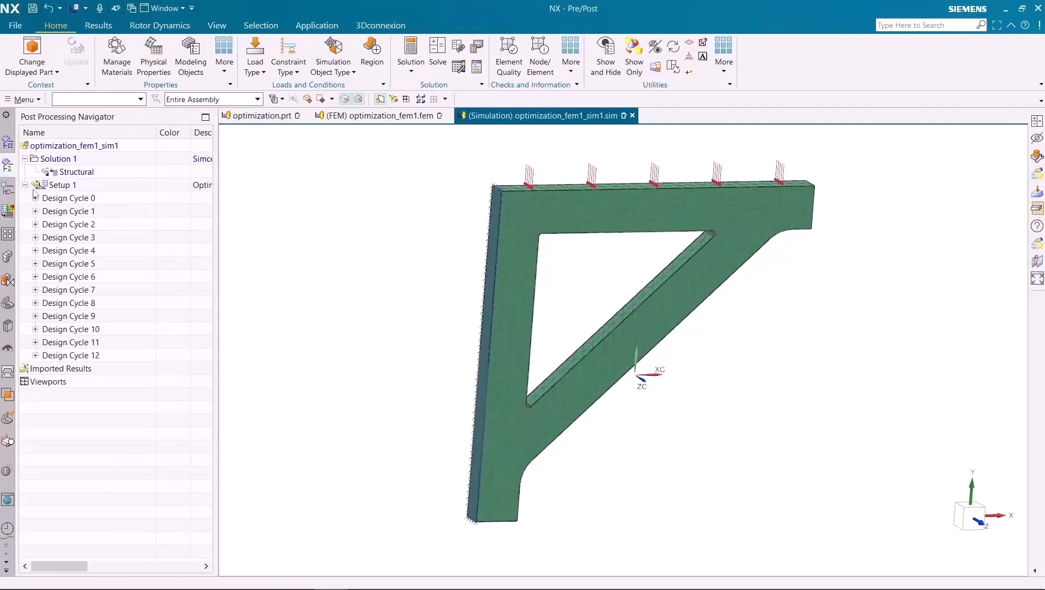
click(35, 197)
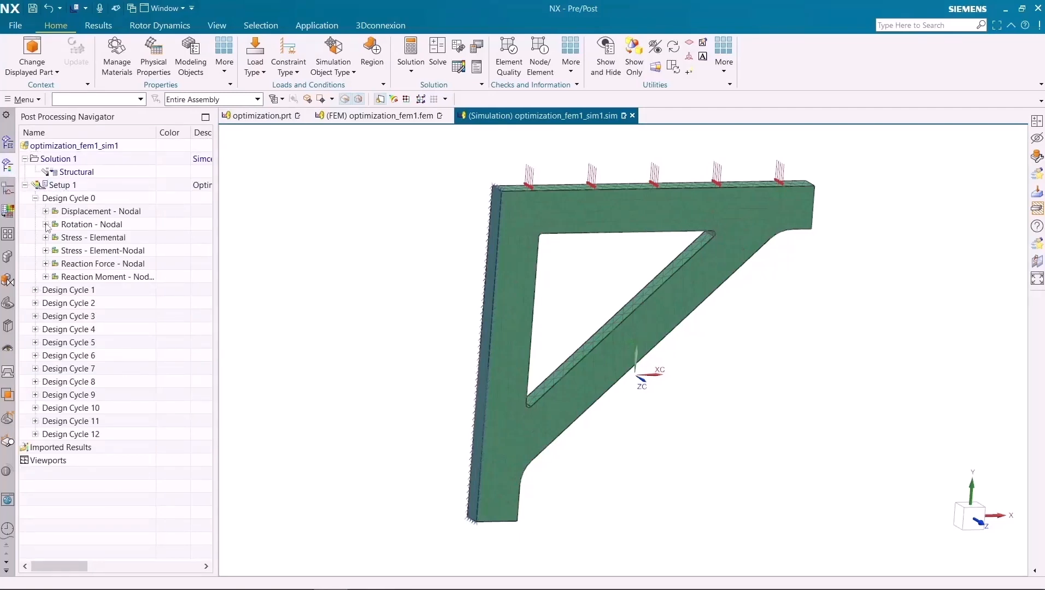
click(46, 211)
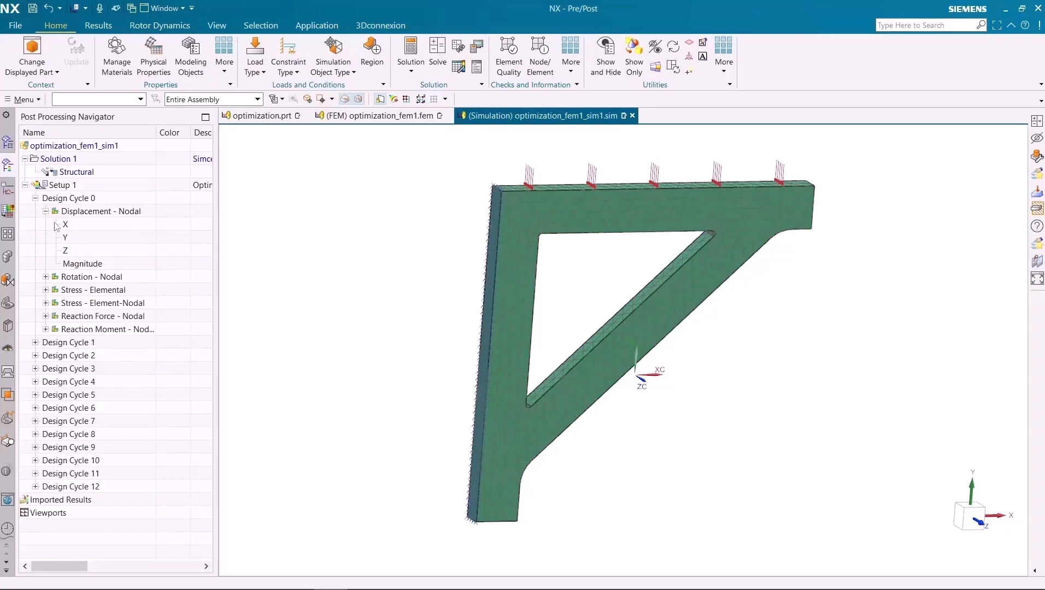
click(65, 239)
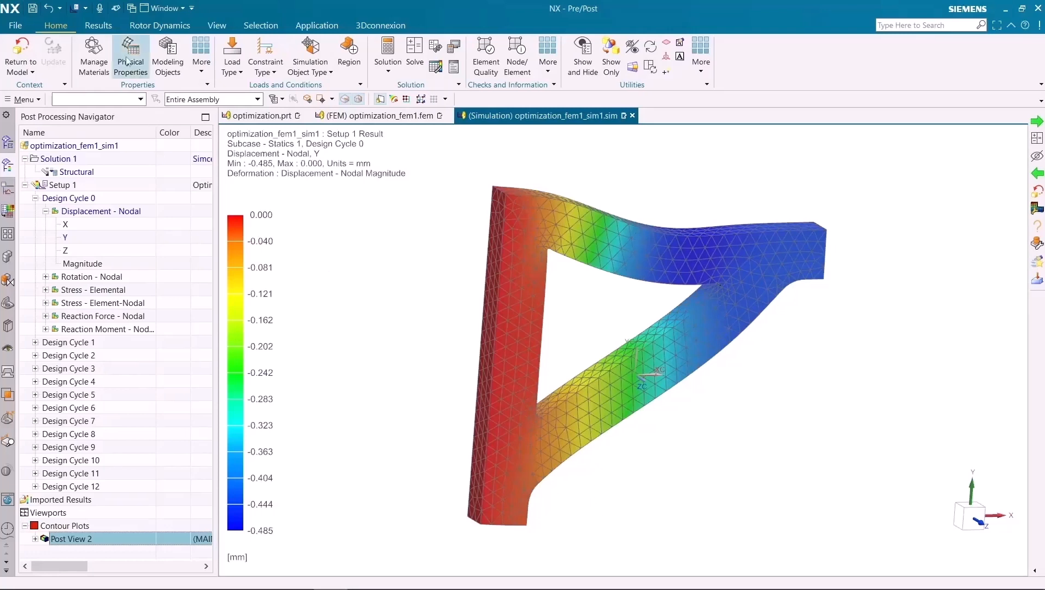
- Step the Y displacement plot through all design cycles, compare the initial and final cycles, and leave Design Cycle 12 displayed
click(108, 29)
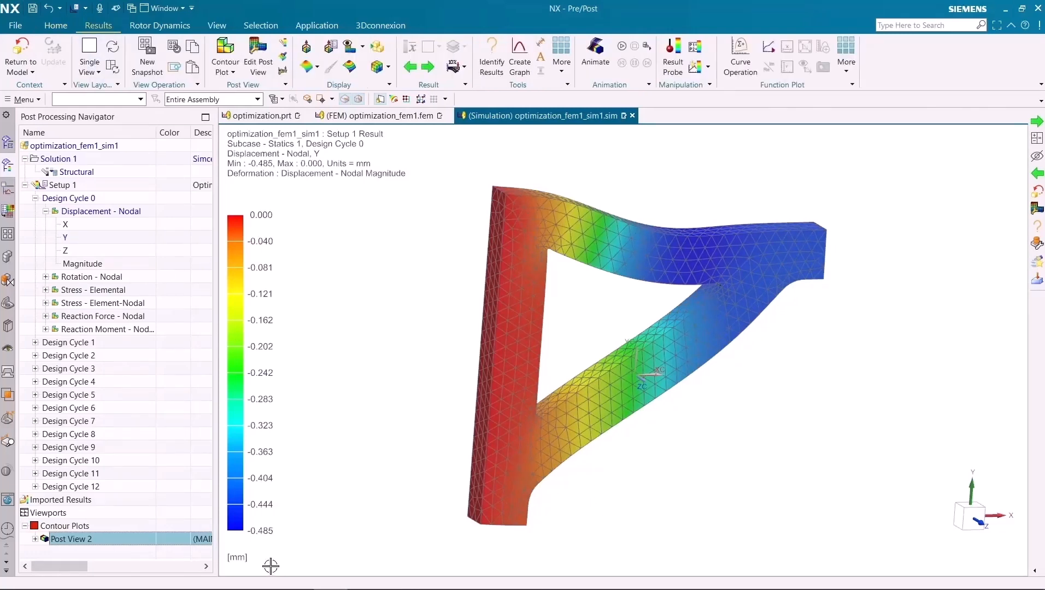
click(428, 67)
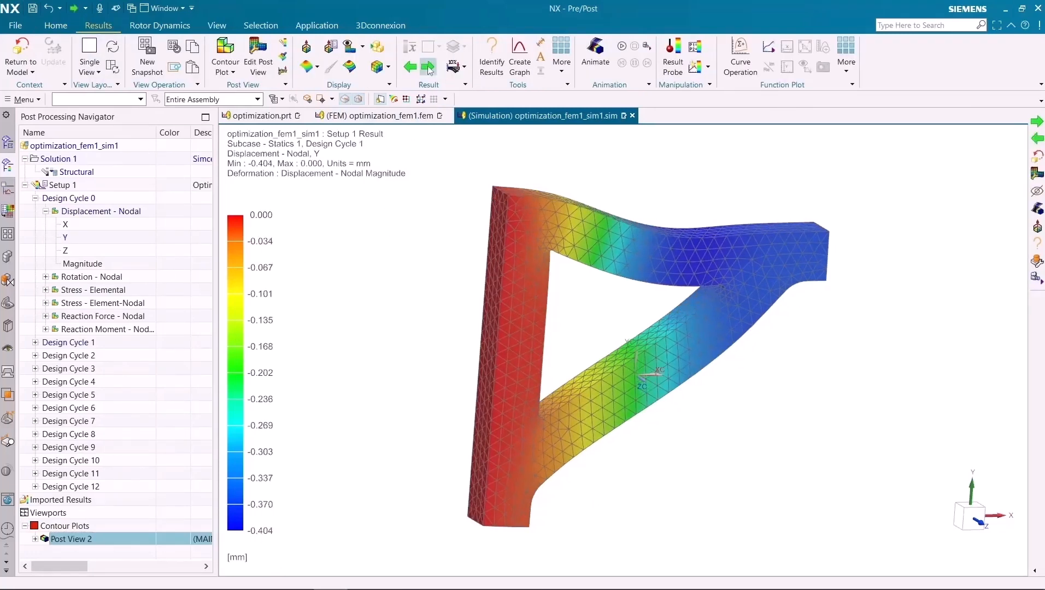
click(427, 67)
click(428, 67)
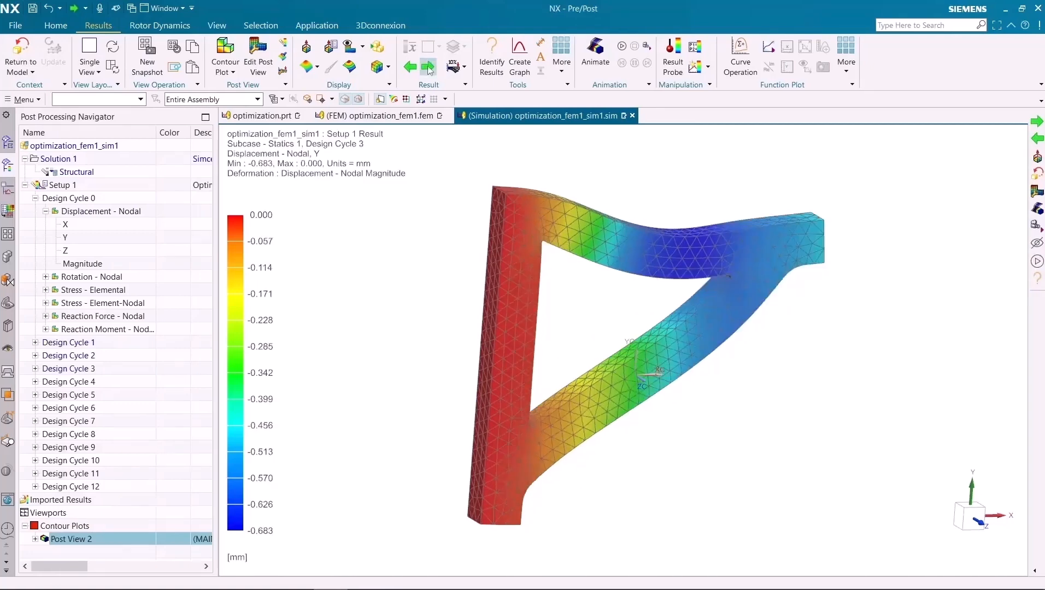
click(427, 67)
click(428, 67)
click(428, 67)
click(428, 67)
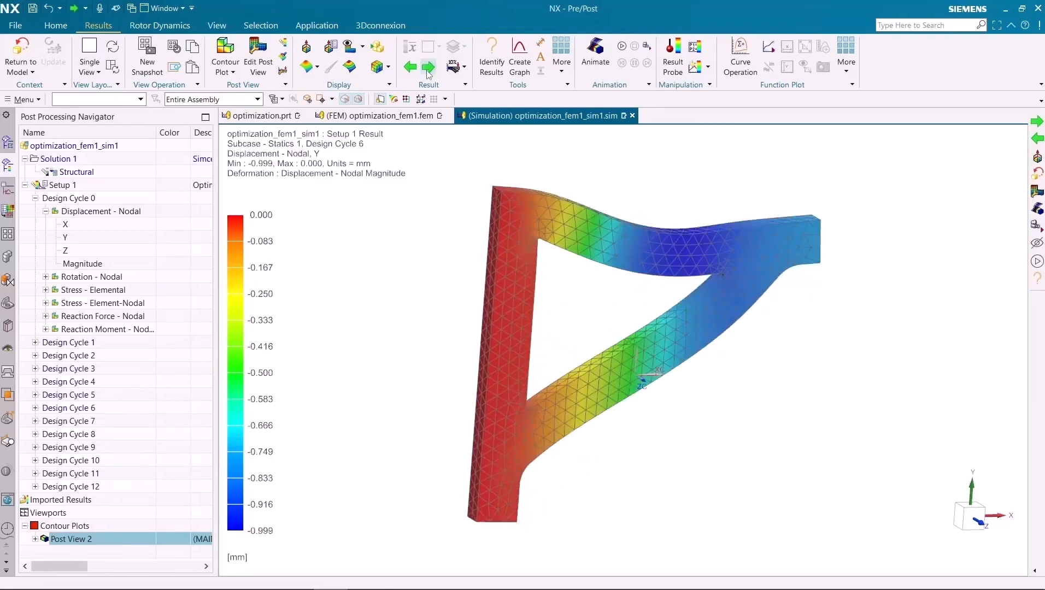
click(428, 70)
click(427, 70)
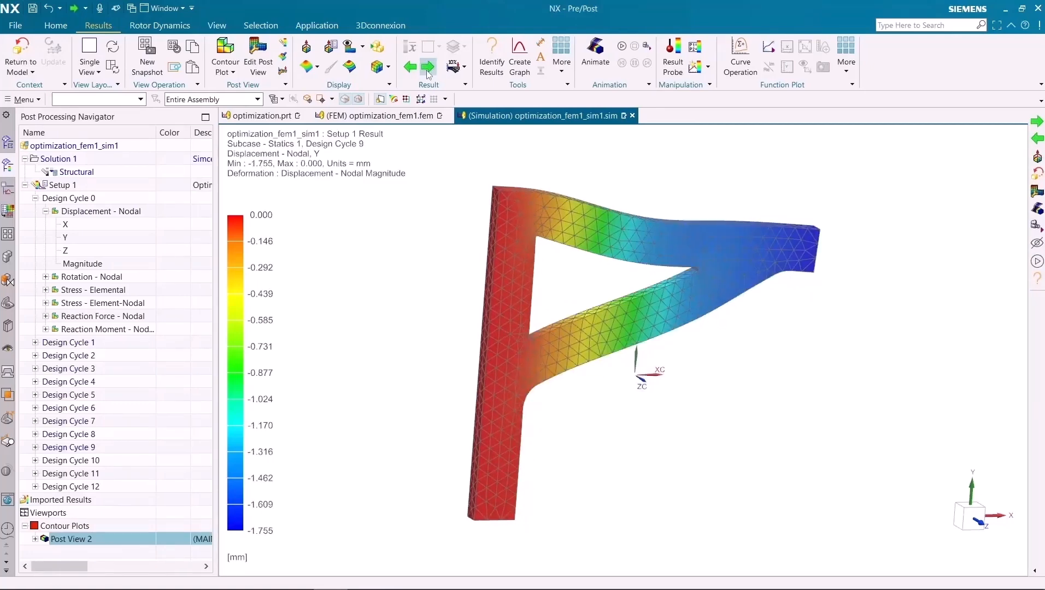
click(428, 70)
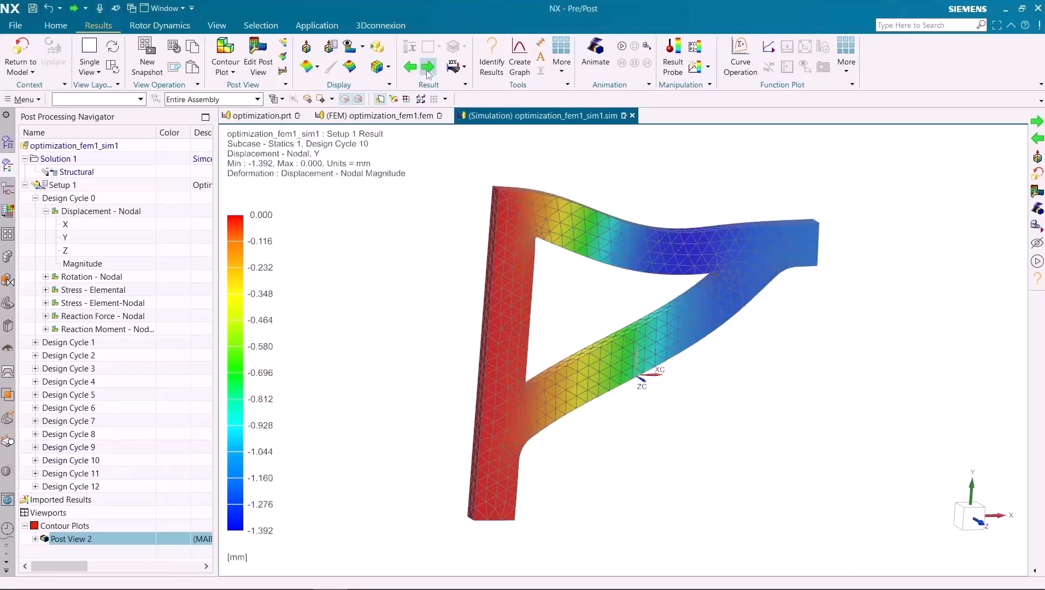
click(428, 67)
click(428, 67)
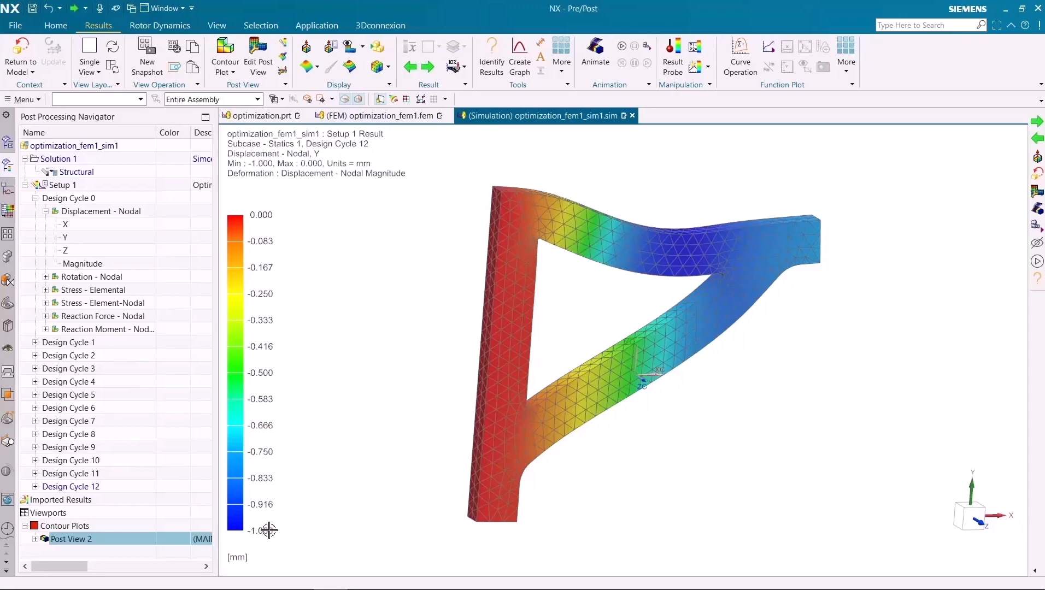
click(429, 67)
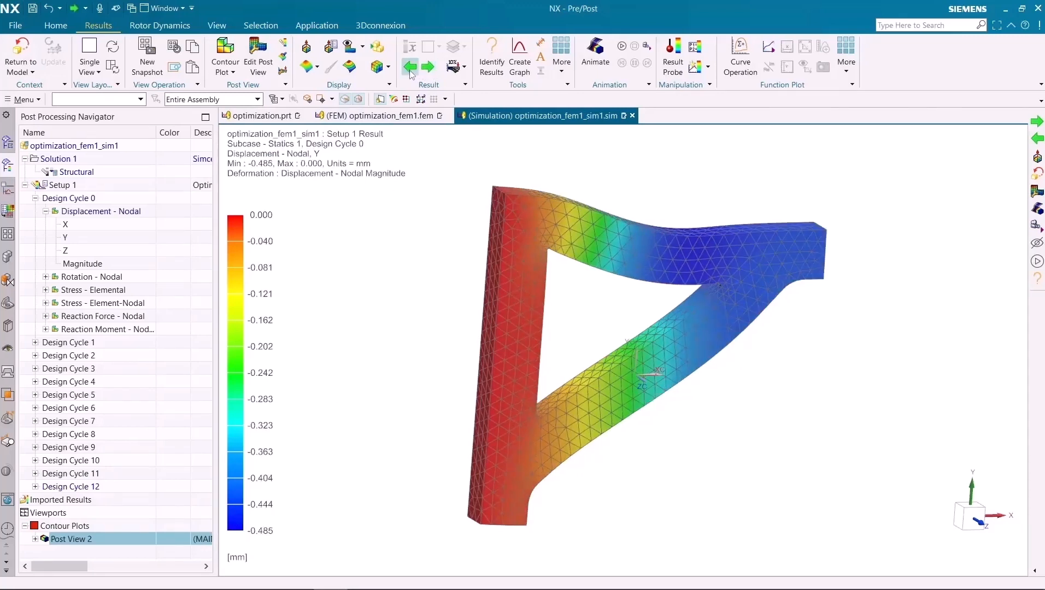
click(410, 68)
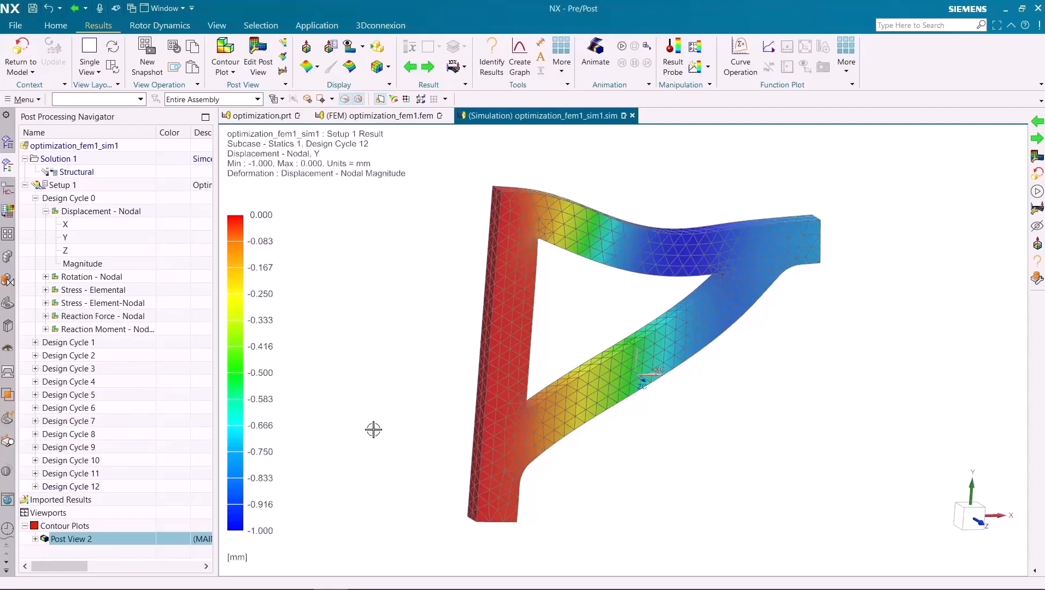